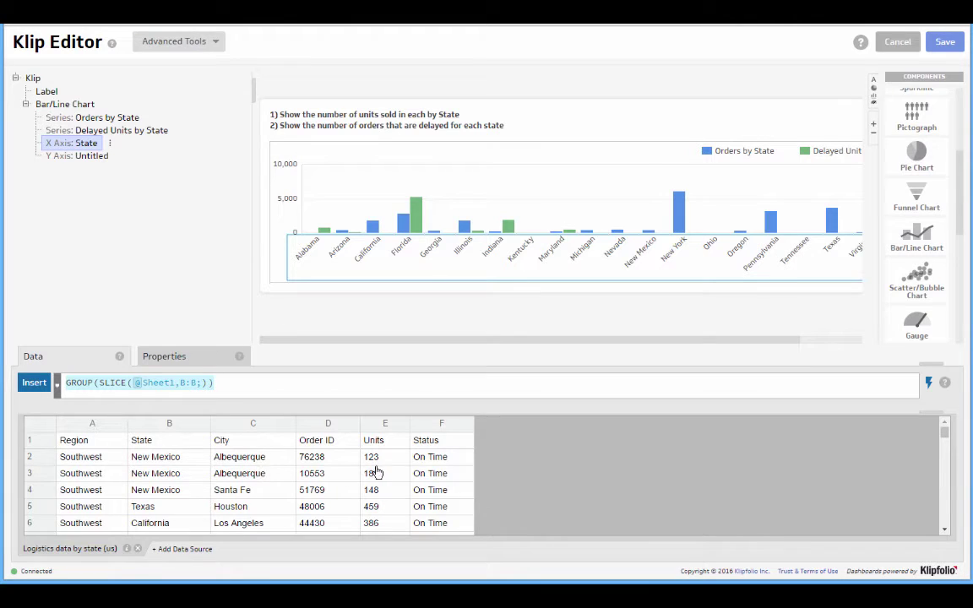
pyautogui.scroll(-5, 419, 468)
pyautogui.scroll(-15, 419, 469)
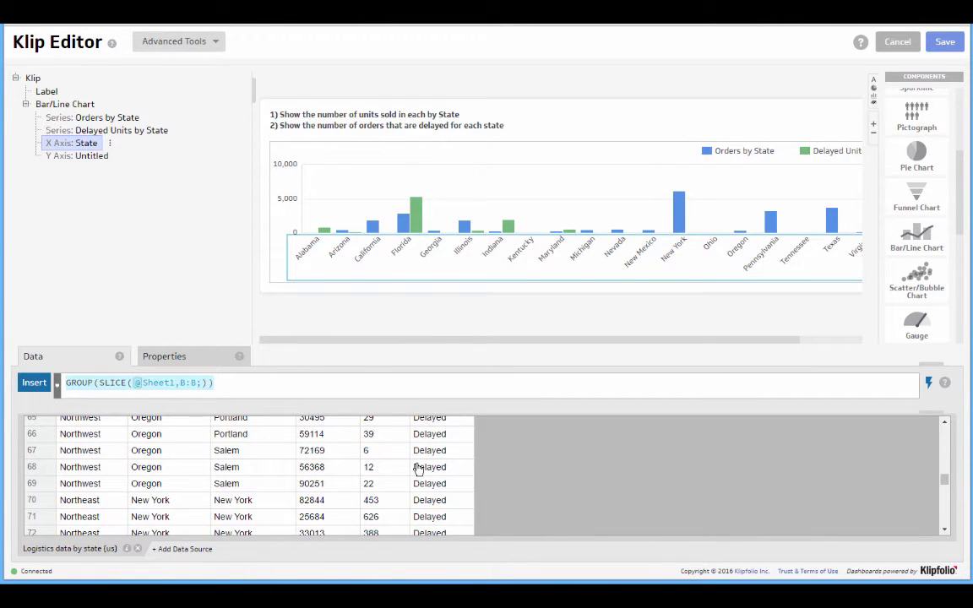
pyautogui.scroll(20, 419, 470)
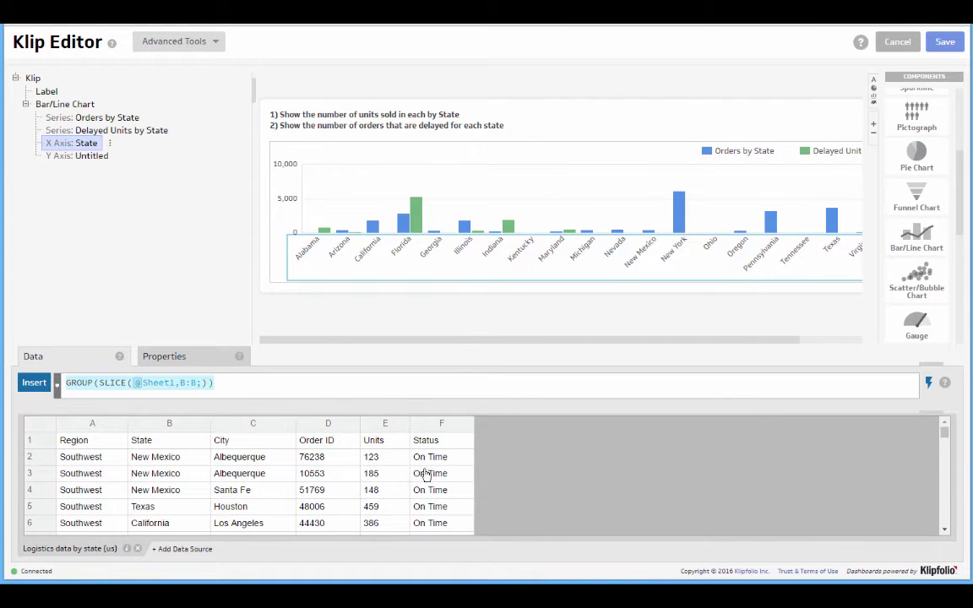
pyautogui.click(107, 118)
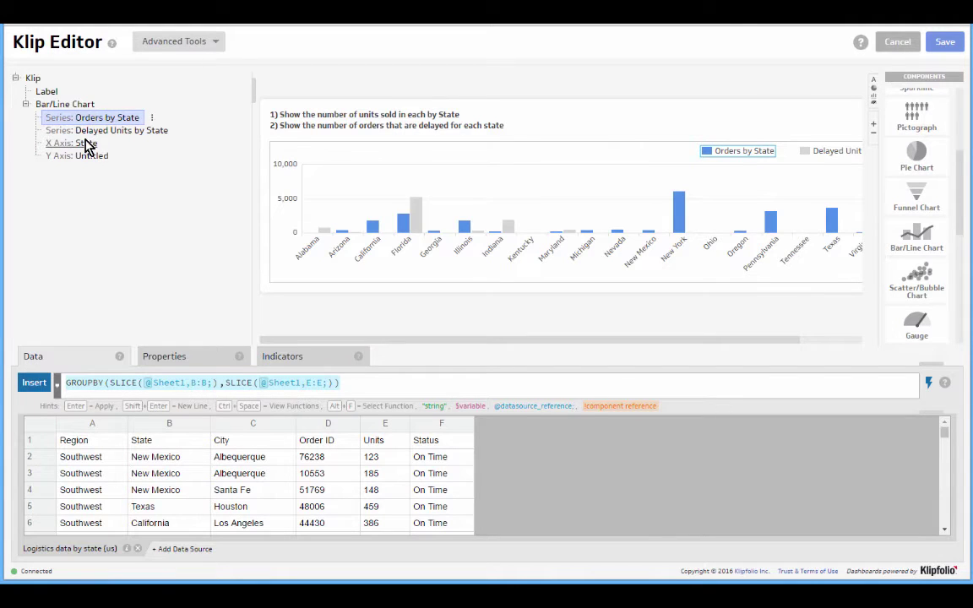
pyautogui.click(87, 143)
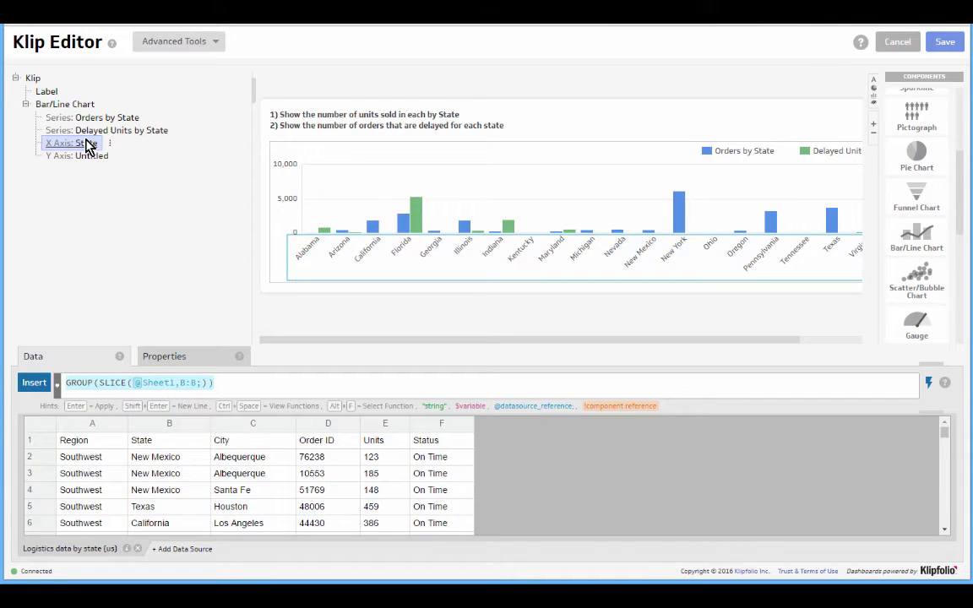
pyautogui.click(249, 382)
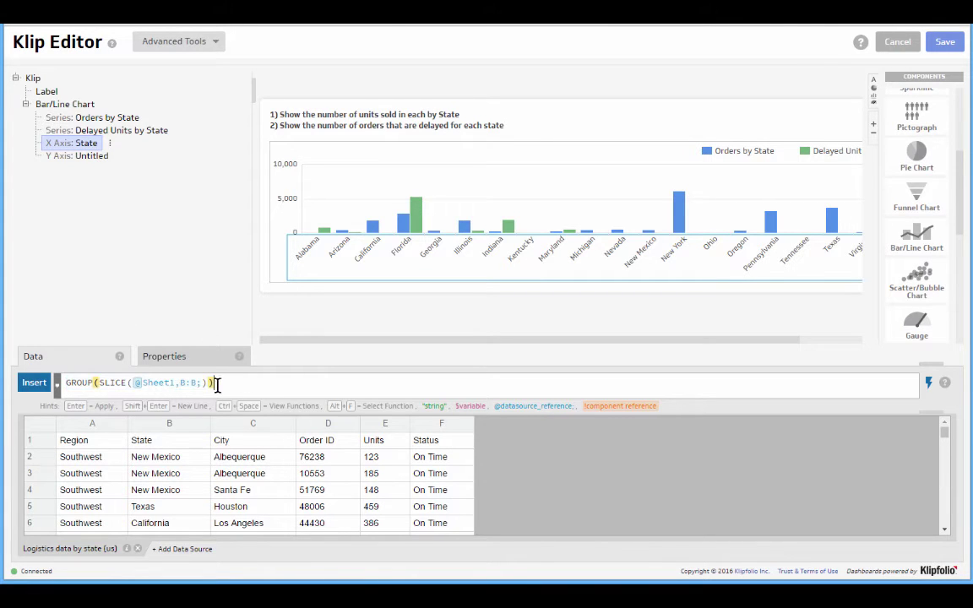
pyautogui.click(174, 383)
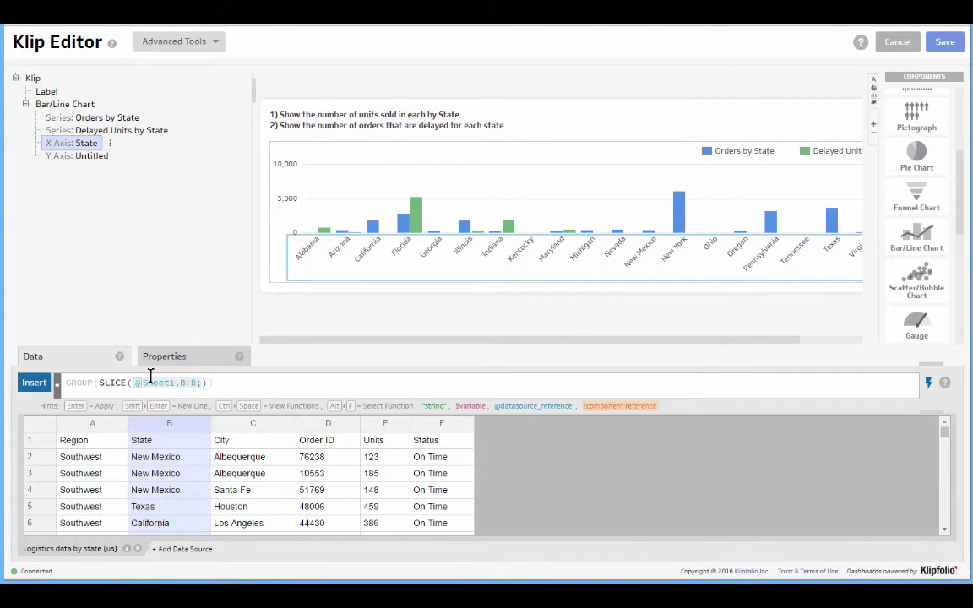
pyautogui.click(149, 382)
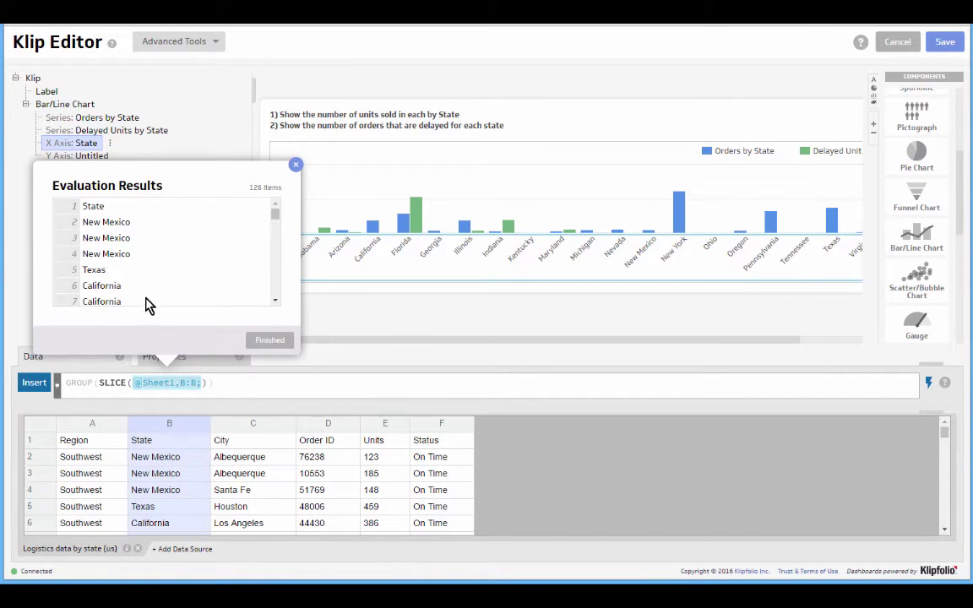
# Step: Evaluate the full GROUP formula to confirm it lists 20 distinct state names
pyautogui.click(111, 380)
pyautogui.click(110, 381)
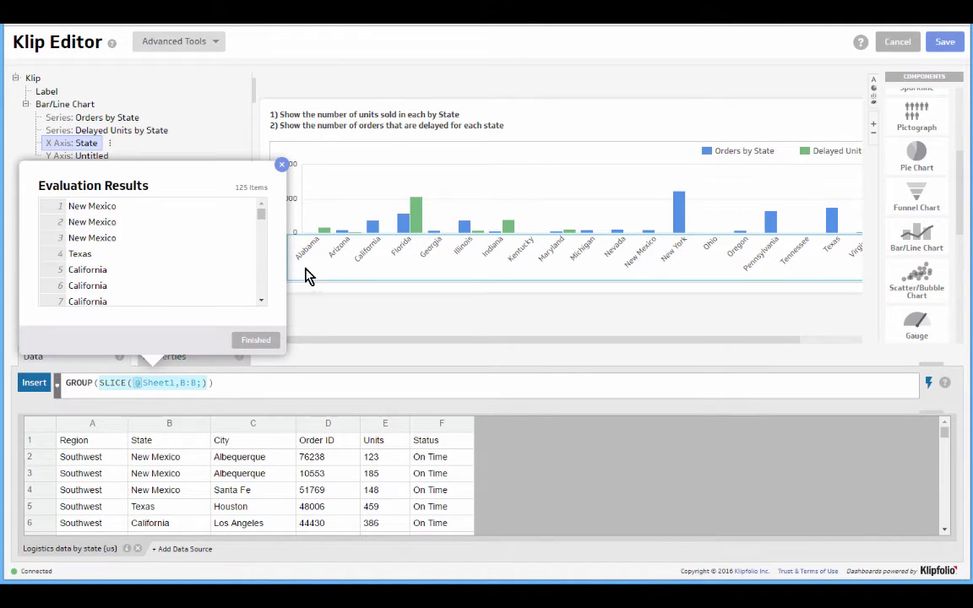
pyautogui.click(99, 383)
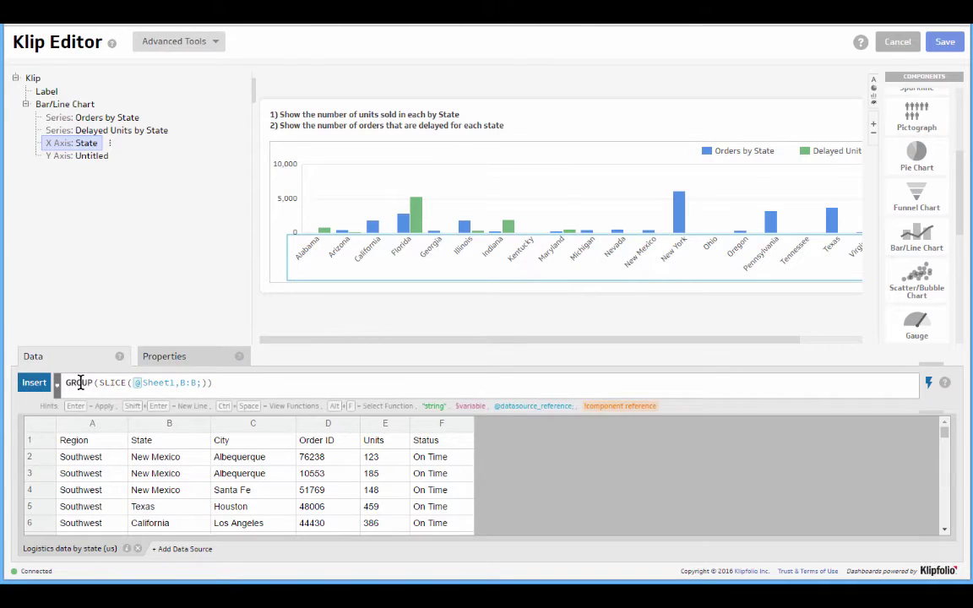
pyautogui.press('Return')
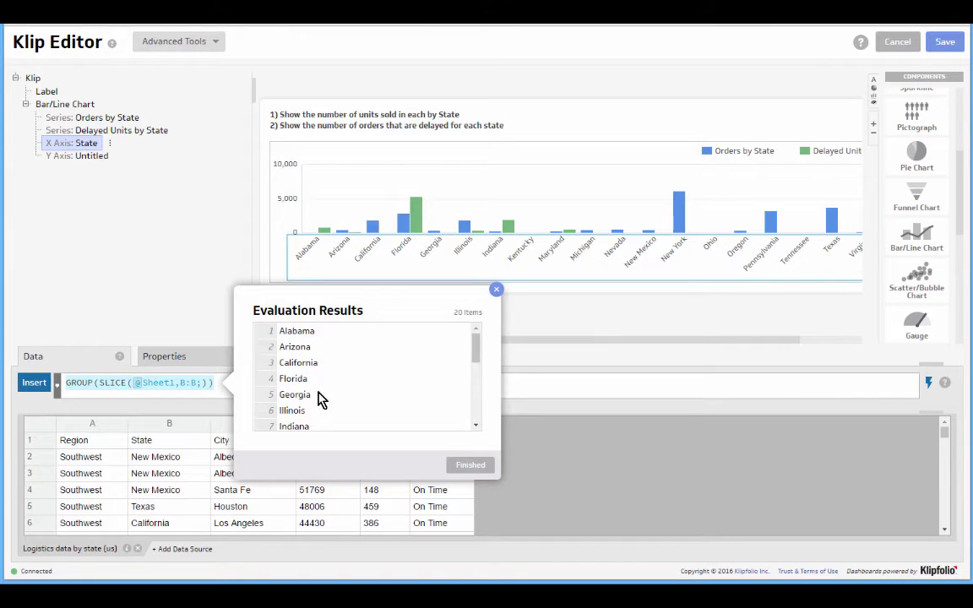
pyautogui.click(469, 464)
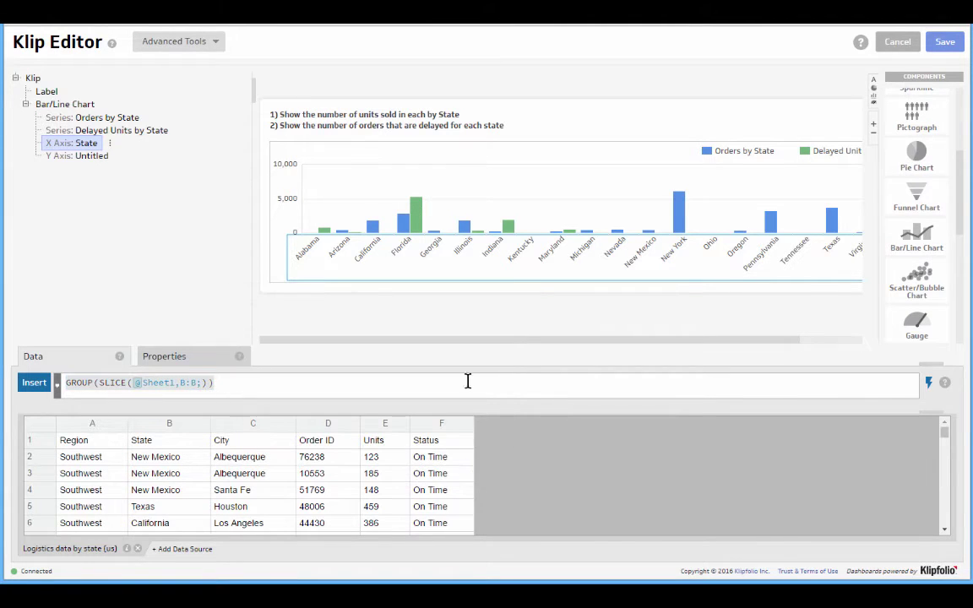
# Step: Evaluate the state SLICE (B:B) and units SLICE (E:E) inside the Orders by State GROUPBY
pyautogui.click(112, 118)
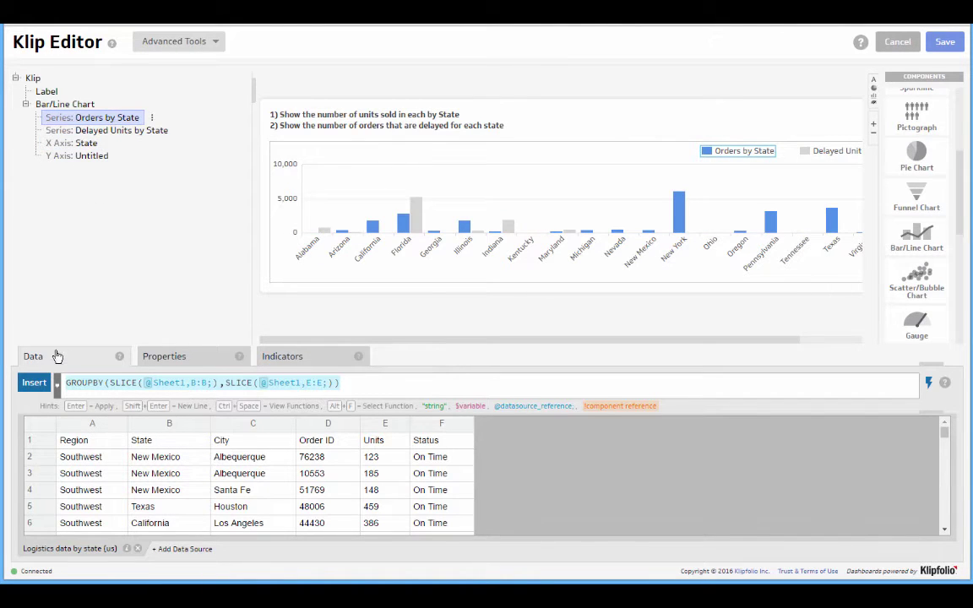
pyautogui.click(122, 382)
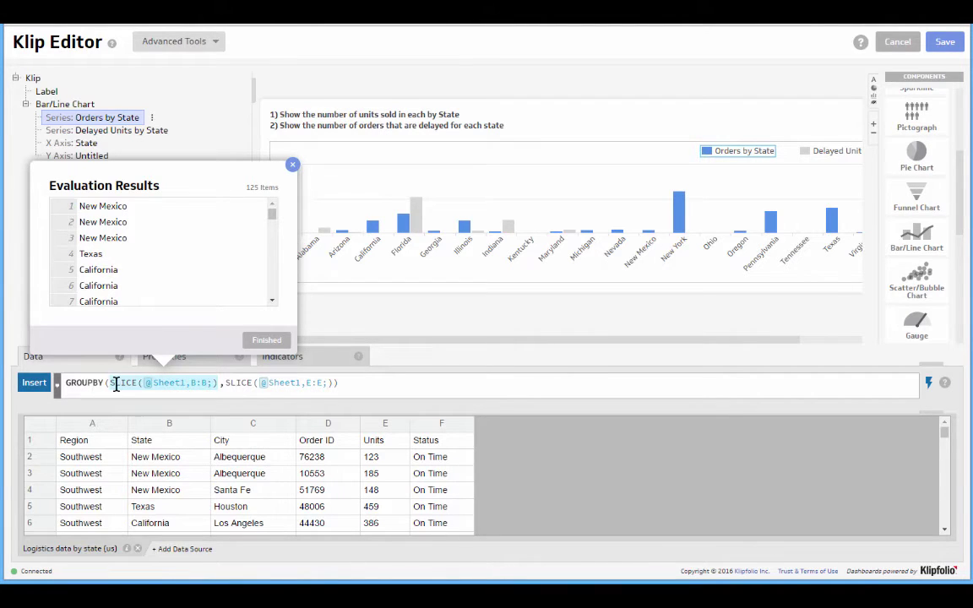
pyautogui.click(242, 380)
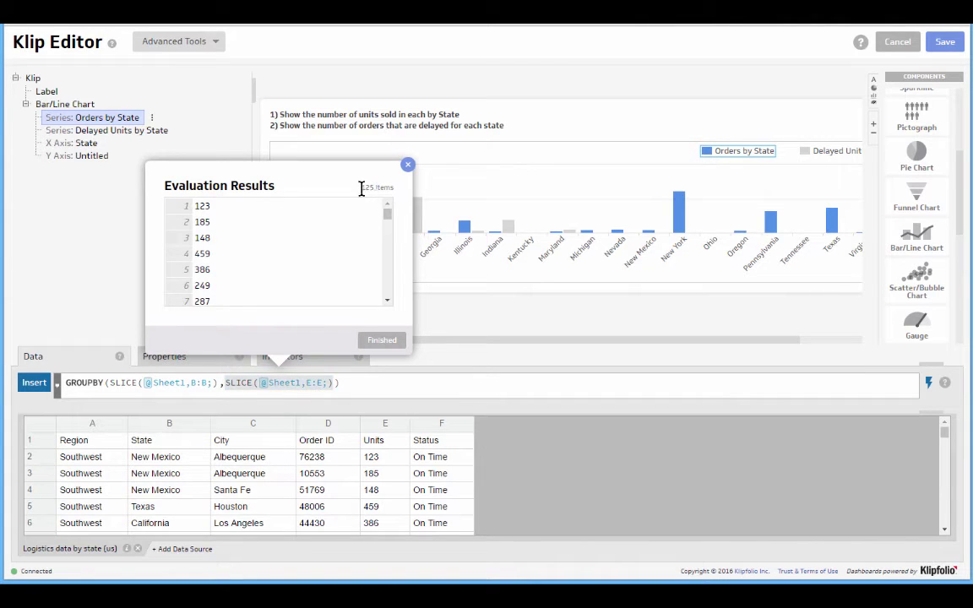
pyautogui.moveTo(364, 188)
pyautogui.mouseDown()
pyautogui.moveTo(392, 188)
pyautogui.moveTo(361, 187)
pyautogui.mouseUp()
pyautogui.click(393, 189)
pyautogui.click(379, 341)
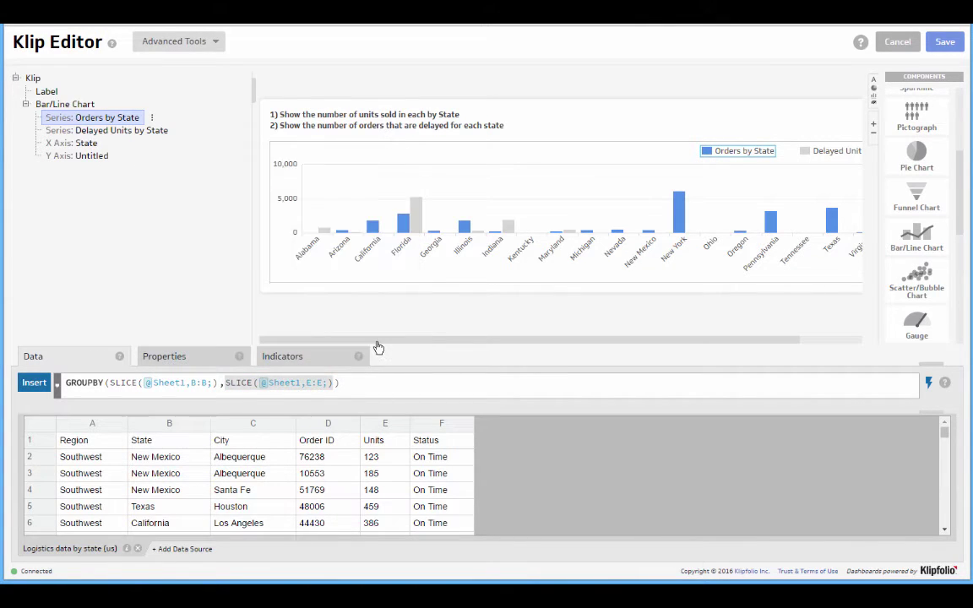
pyautogui.click(118, 384)
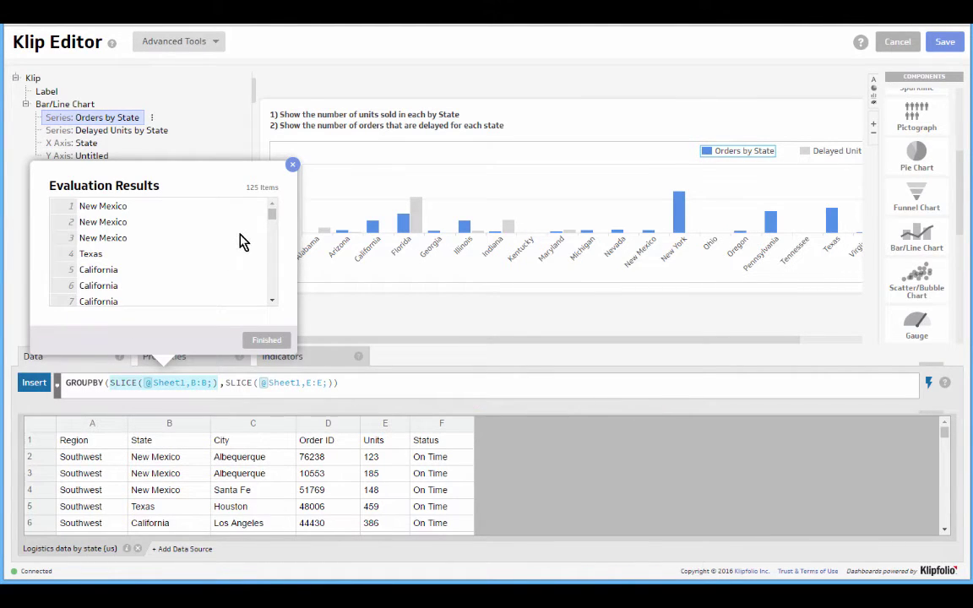
pyautogui.click(264, 341)
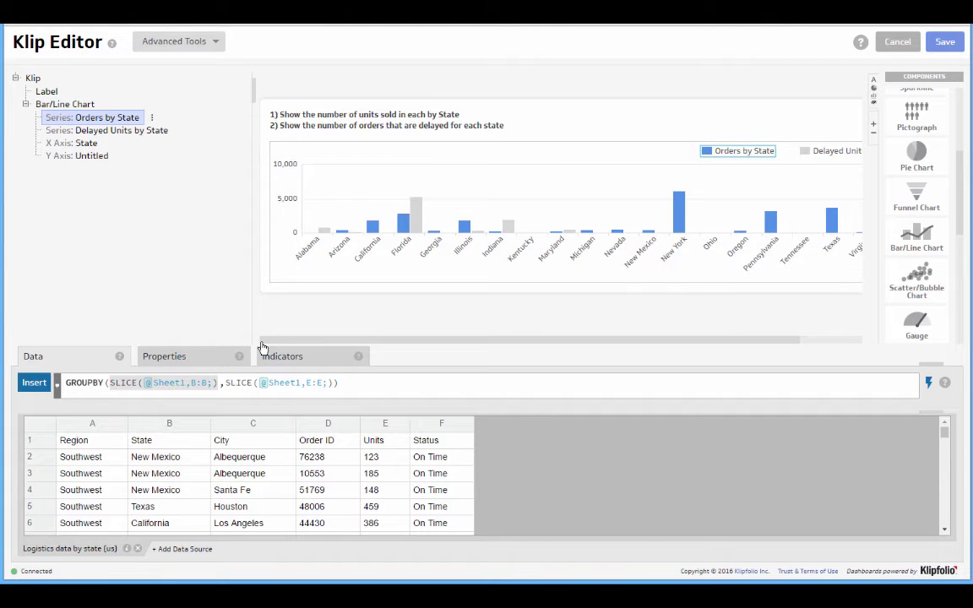
# Step: Break the Delayed Units by State formula into GROUPBY plus two indented SELECT lines
pyautogui.click(157, 134)
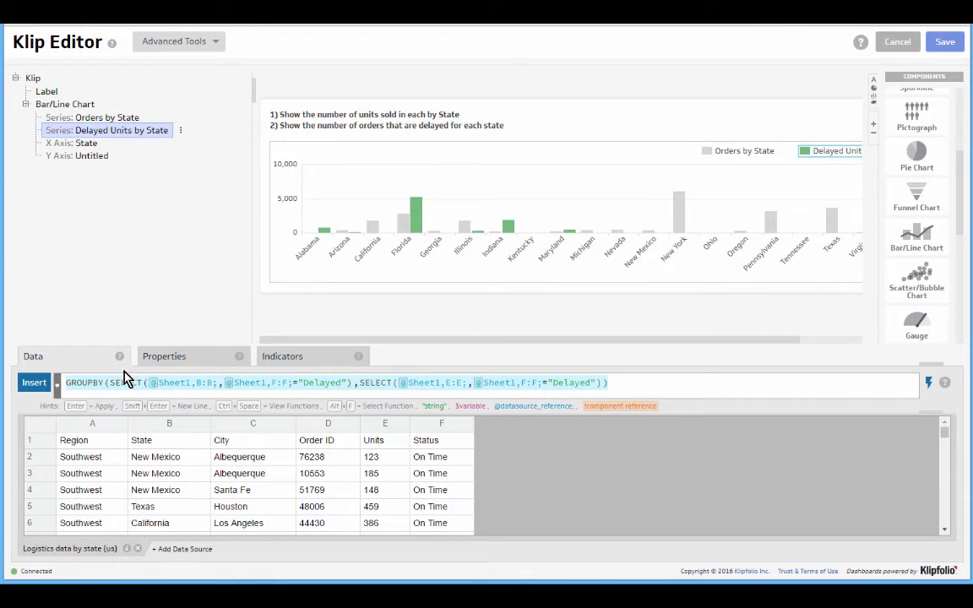
pyautogui.click(64, 383)
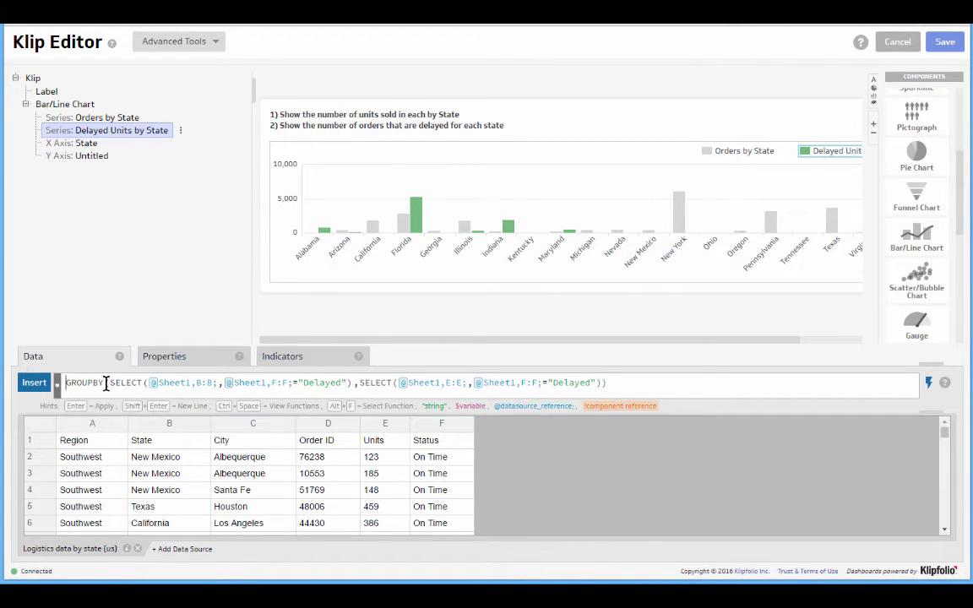
pyautogui.click(107, 383)
pyautogui.write('(')
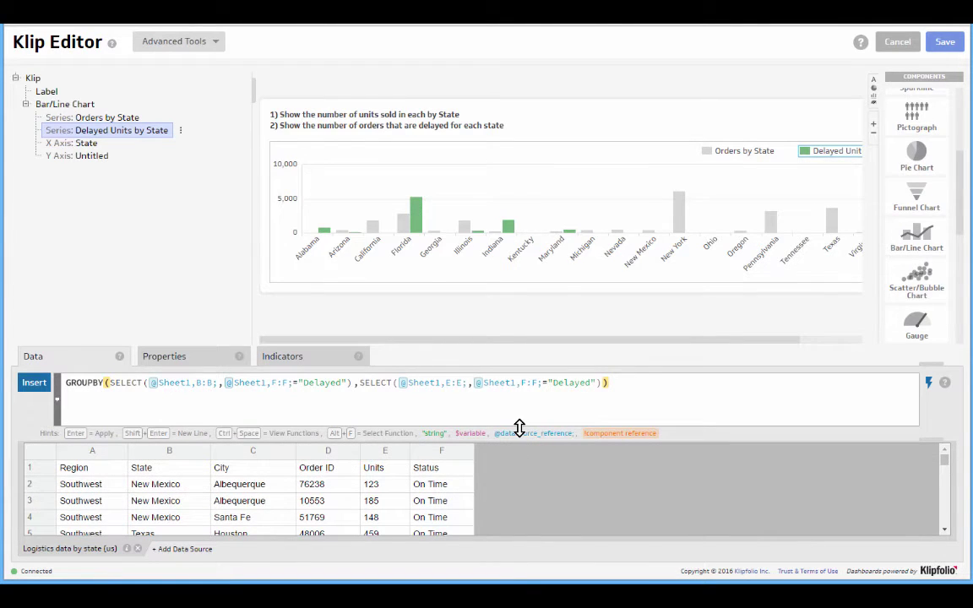
pyautogui.press('Left')
pyautogui.hotkey('shift', 'Return')
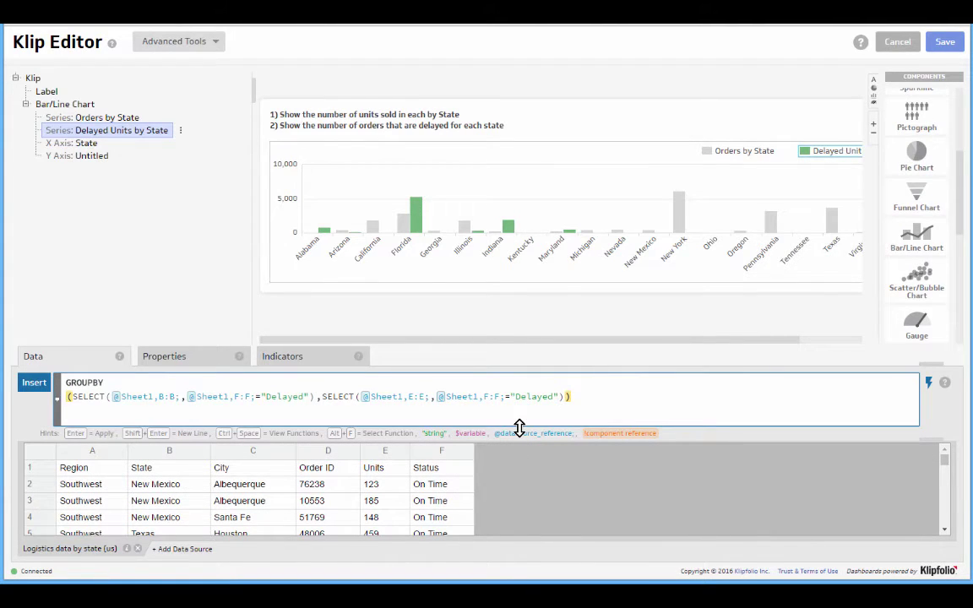
pyautogui.press('Tab')
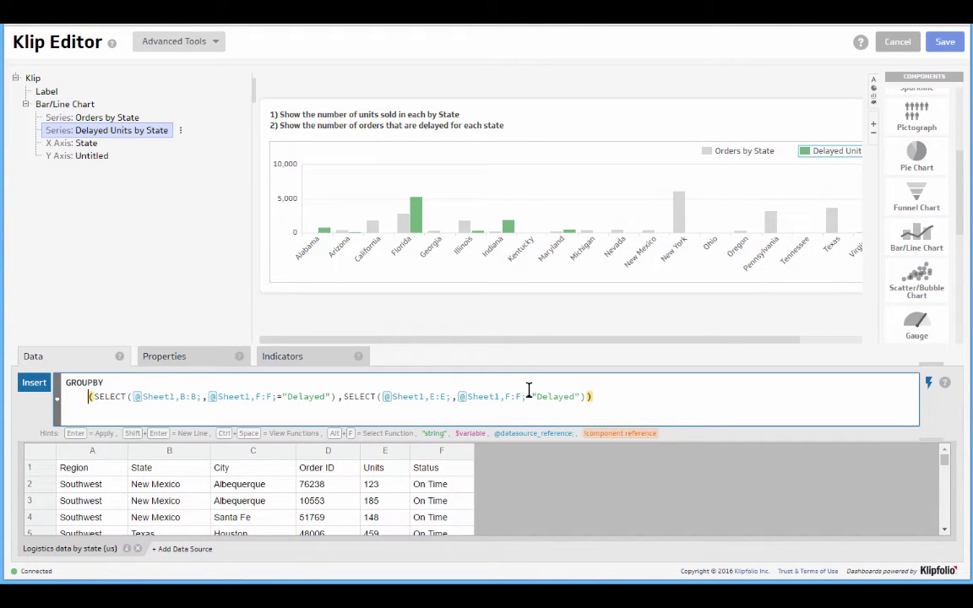
pyautogui.click(343, 396)
pyautogui.hotkey('shift', 'Return')
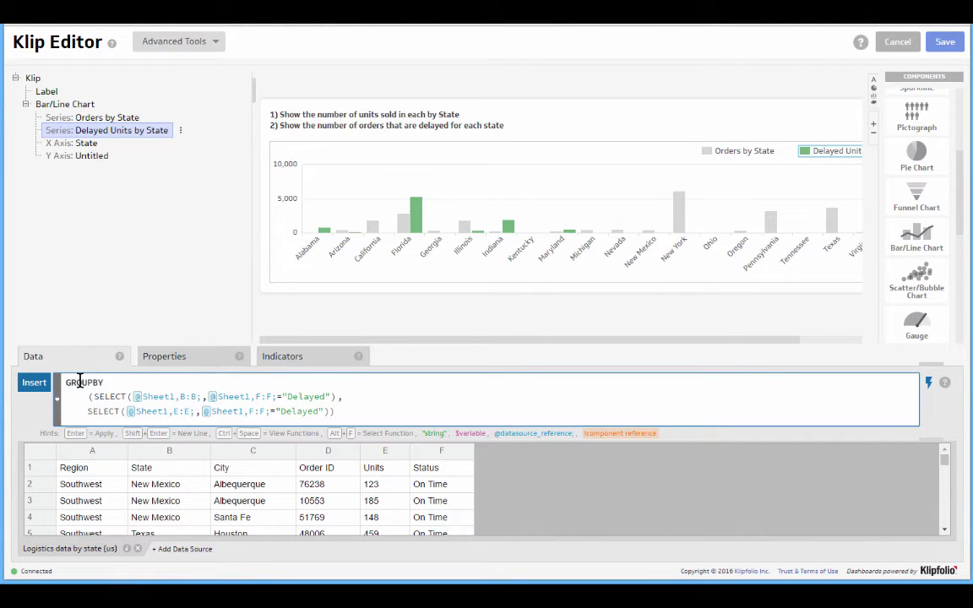
# Step: Evaluate the state SELECT(B:B) and inspect its F:F="Delayed" condition
pyautogui.click(105, 399)
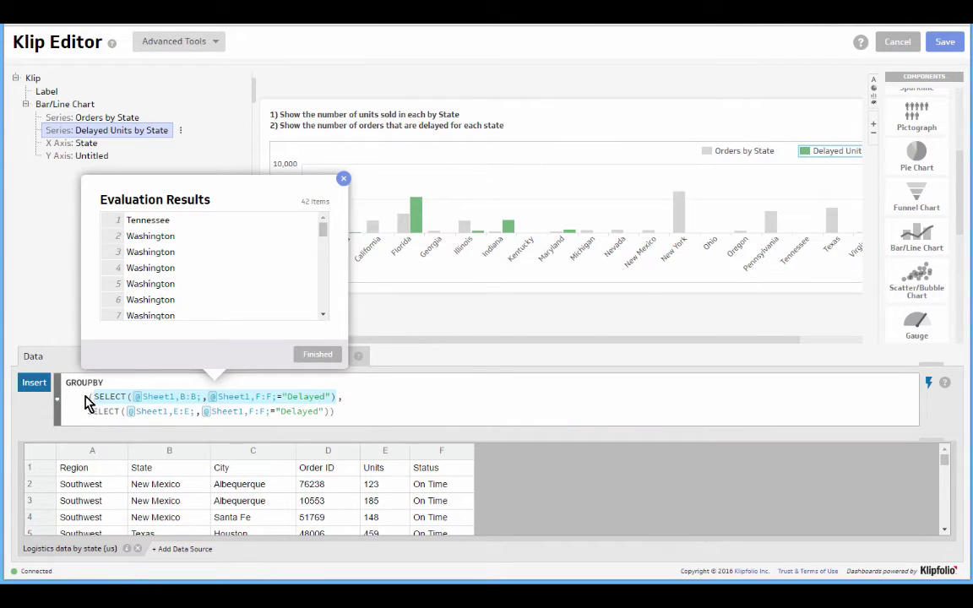
pyautogui.click(159, 397)
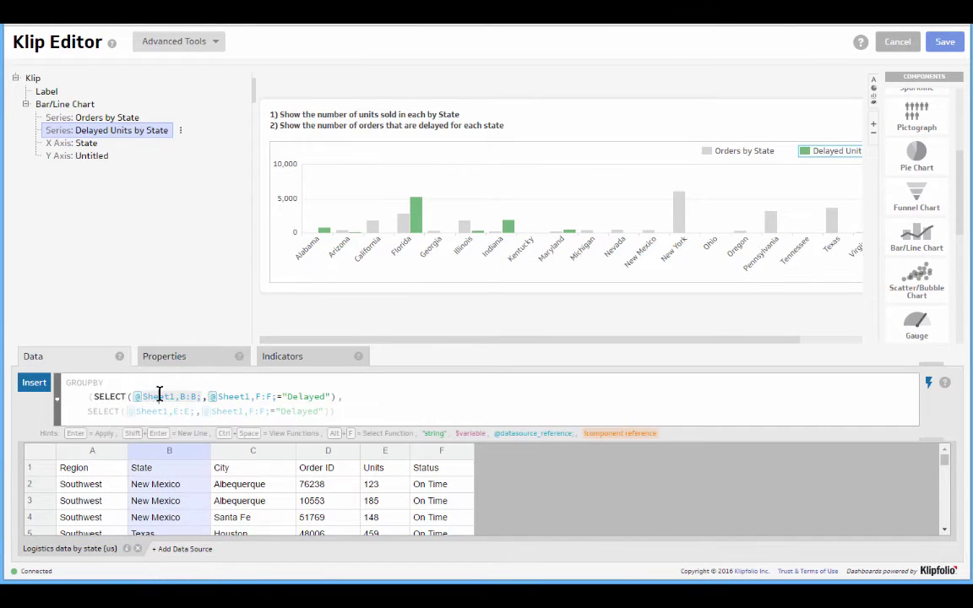
pyautogui.click(251, 396)
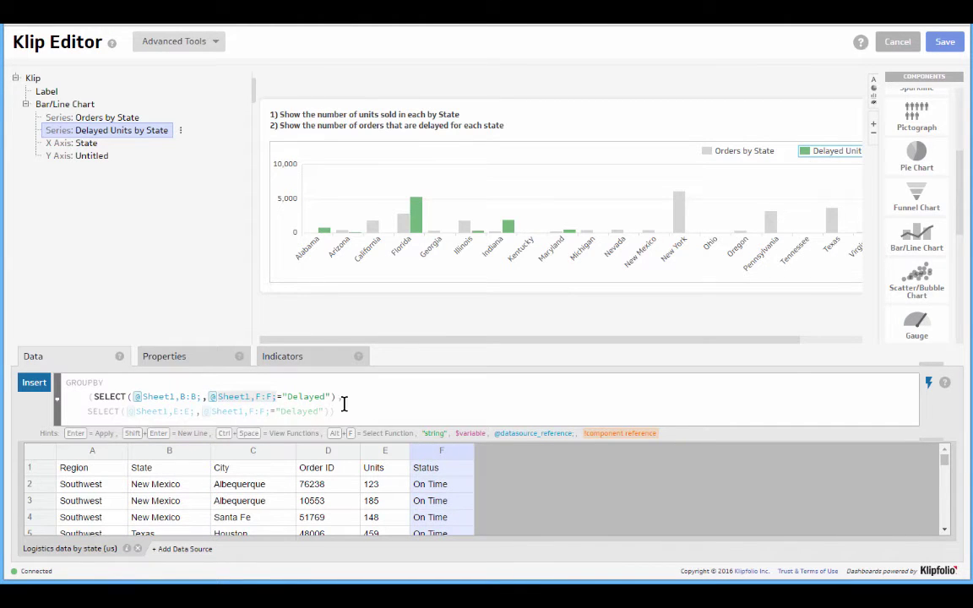
pyautogui.scroll(-10, 477, 491)
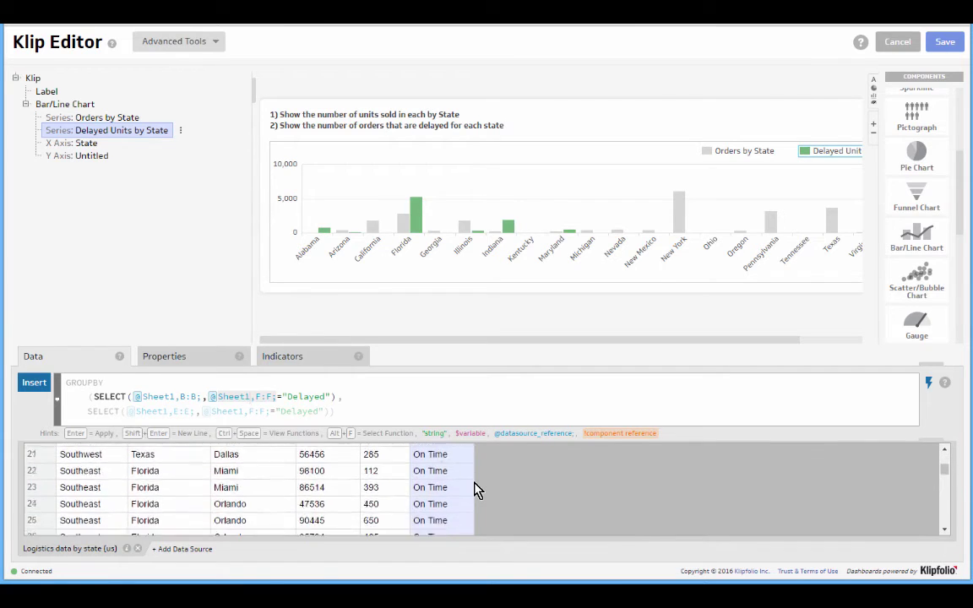
pyautogui.scroll(-6, 477, 490)
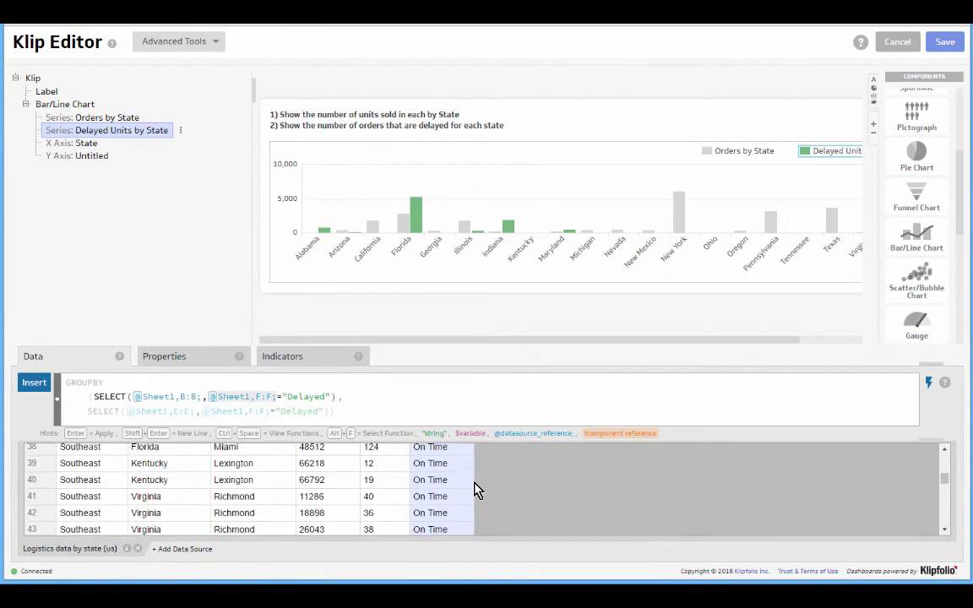
pyautogui.scroll(-4, 477, 490)
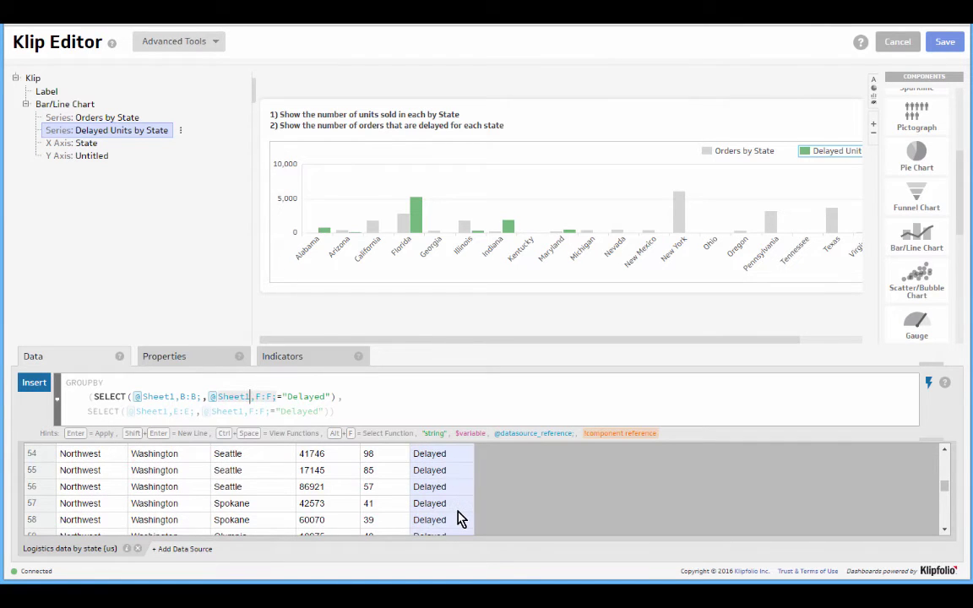
pyautogui.scroll(-3, 461, 518)
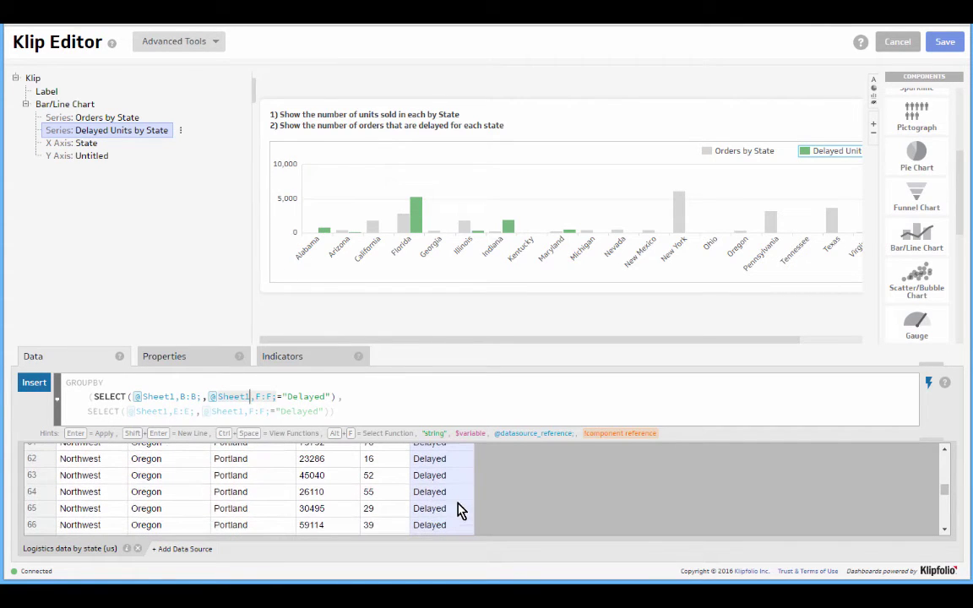
# Step: Preview both SELECT results and the GROUPBY totals, then add the missing parenthesis
pyautogui.click(109, 397)
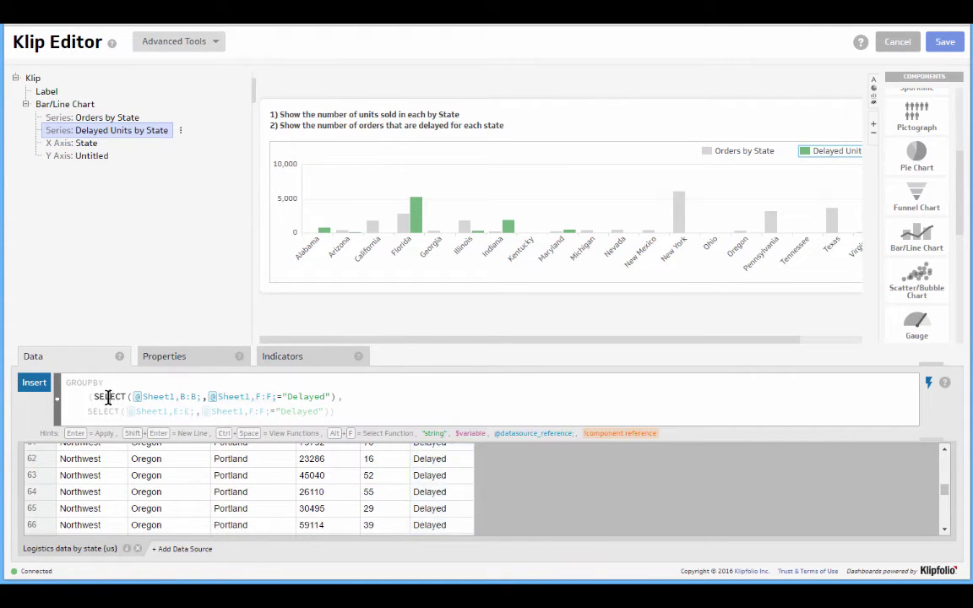
pyautogui.click(108, 397)
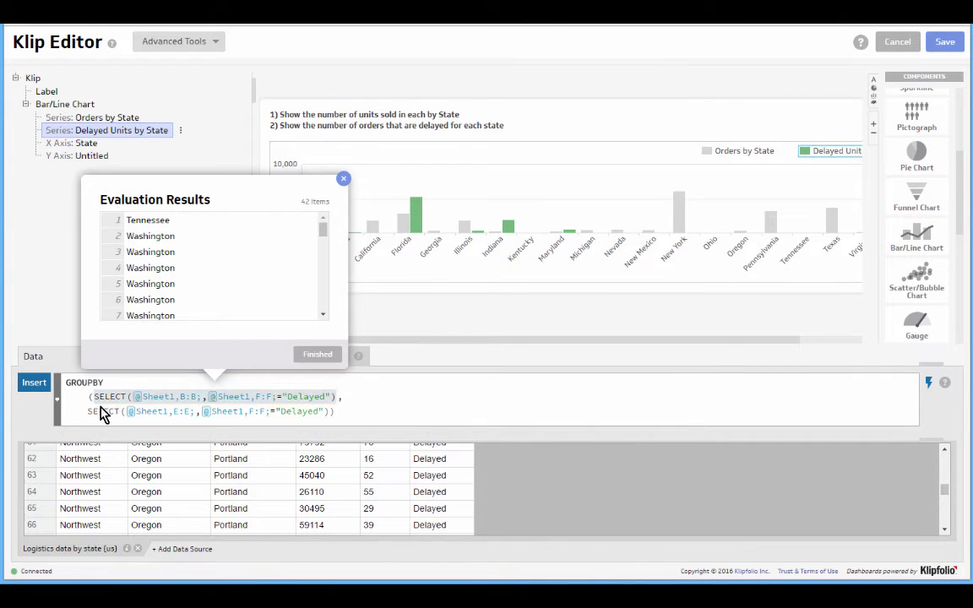
pyautogui.click(100, 412)
pyautogui.click(100, 412)
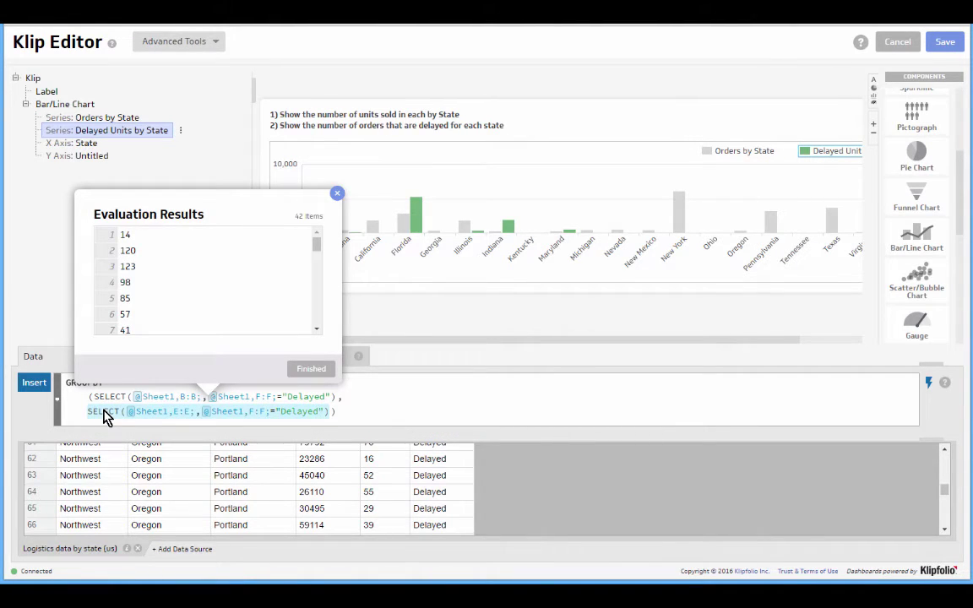
pyautogui.click(312, 370)
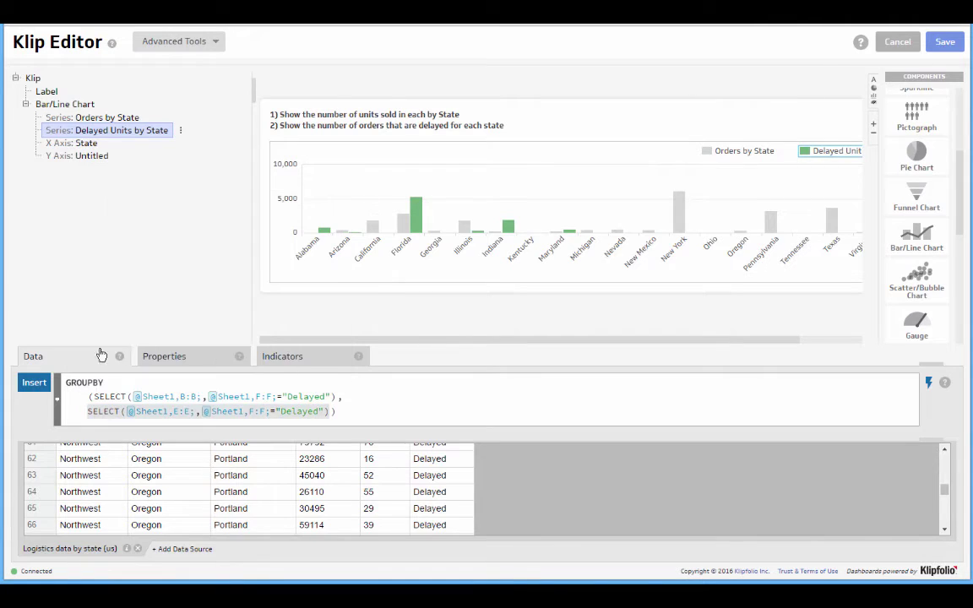
pyautogui.click(84, 396)
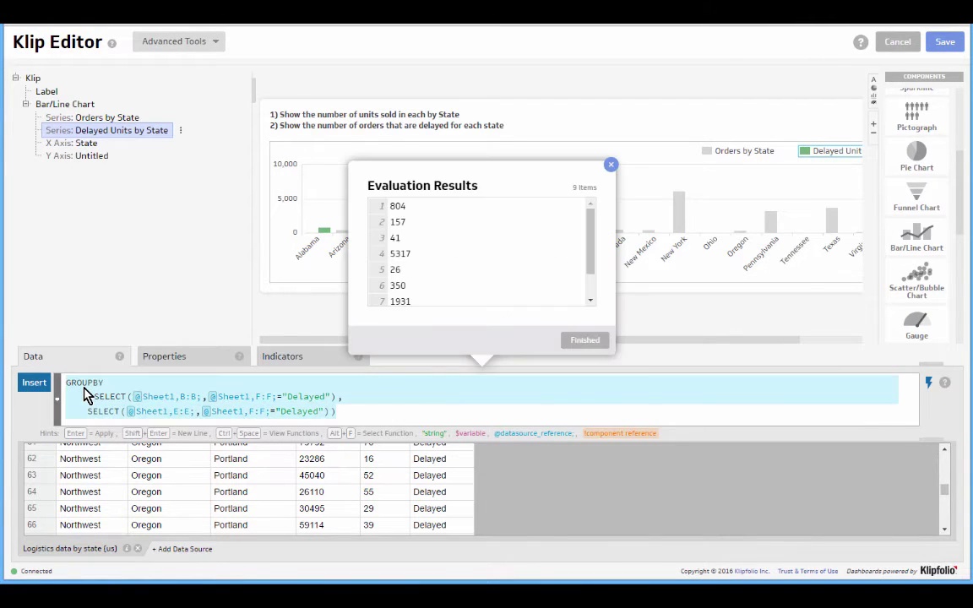
pyautogui.write('(')
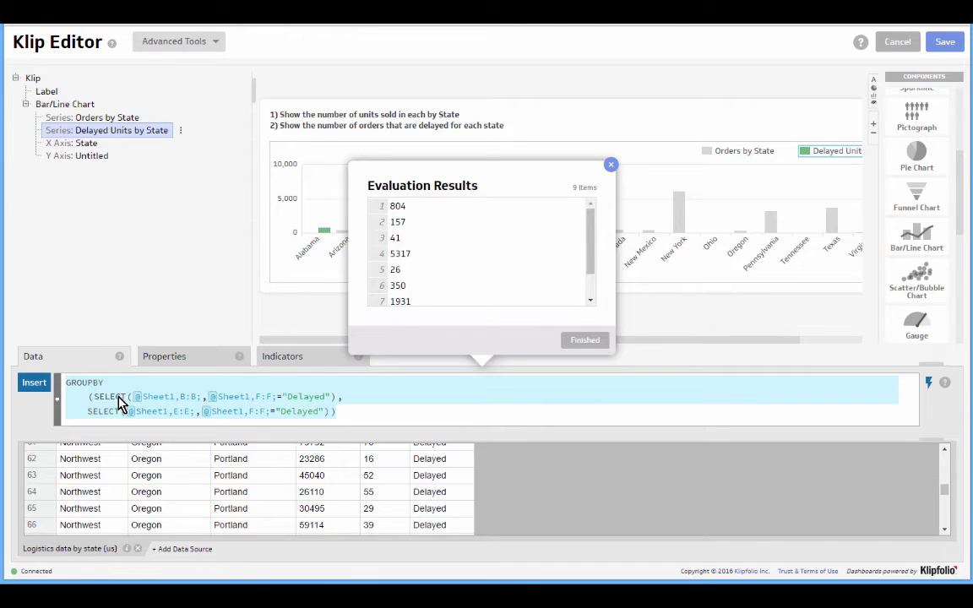
pyautogui.click(592, 340)
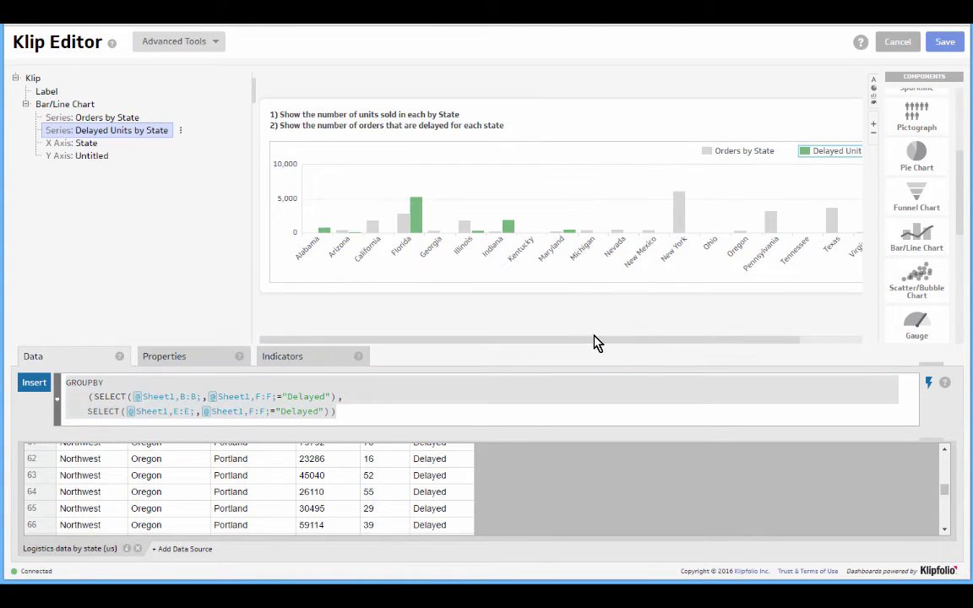
pyautogui.moveTo(328, 236)
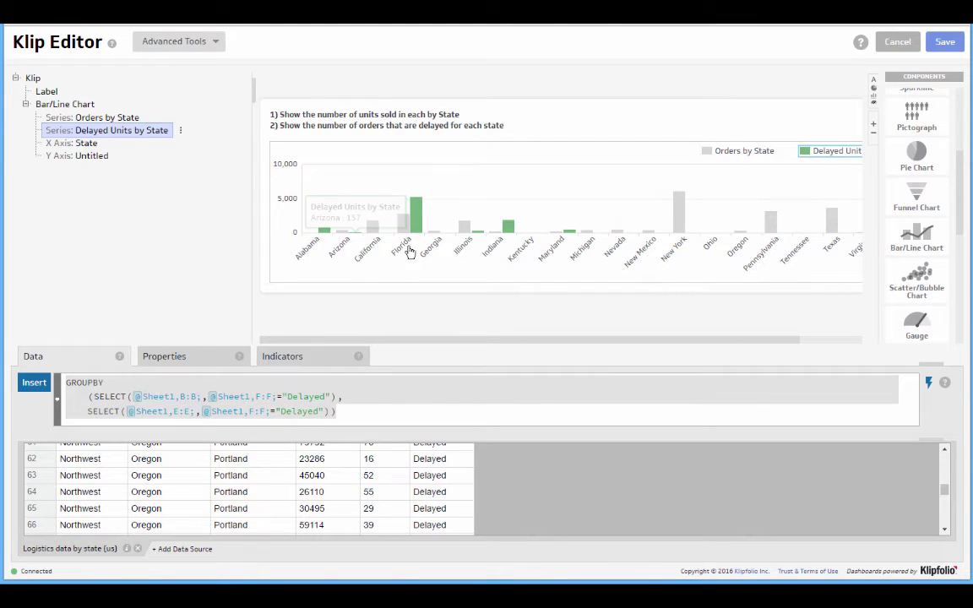
pyautogui.moveTo(415, 227)
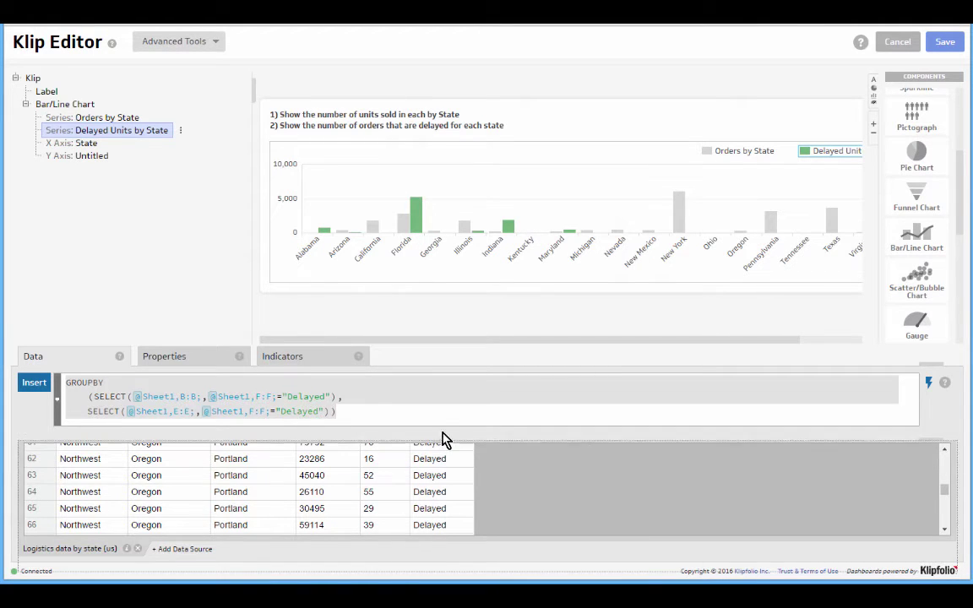
pyautogui.moveTo(445, 438); pyautogui.dragTo(441, 424)
pyautogui.scroll(5, 420, 477)
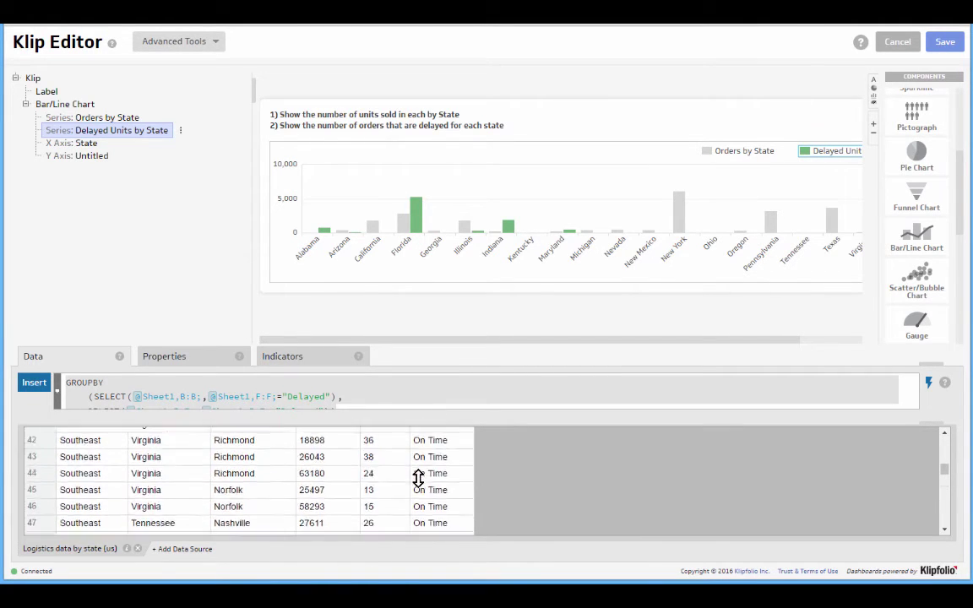
pyautogui.scroll(5, 418, 479)
pyautogui.scroll(1, 420, 480)
pyautogui.scroll(-1, 272, 475)
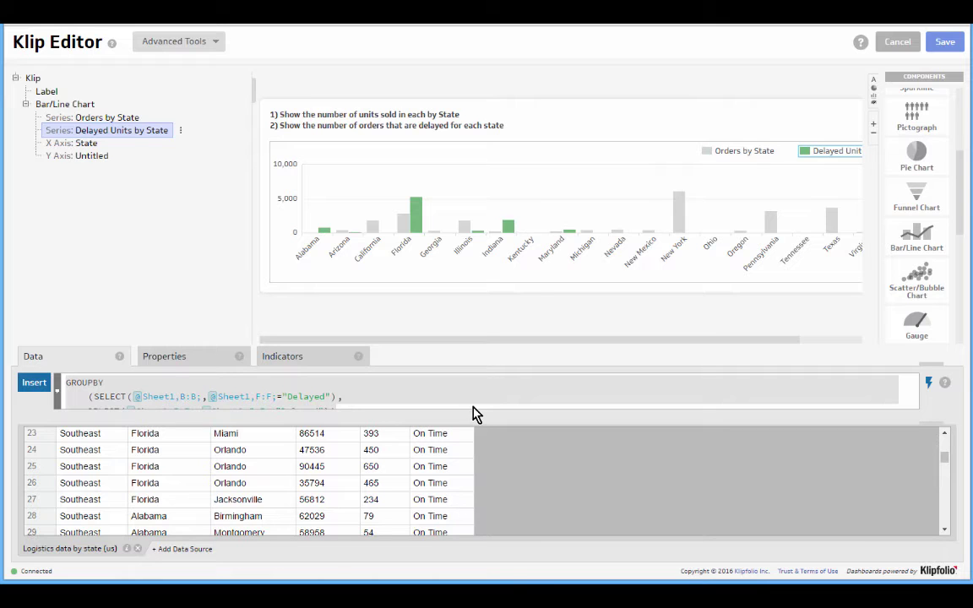
pyautogui.moveTo(471, 419); pyautogui.dragTo(471, 445)
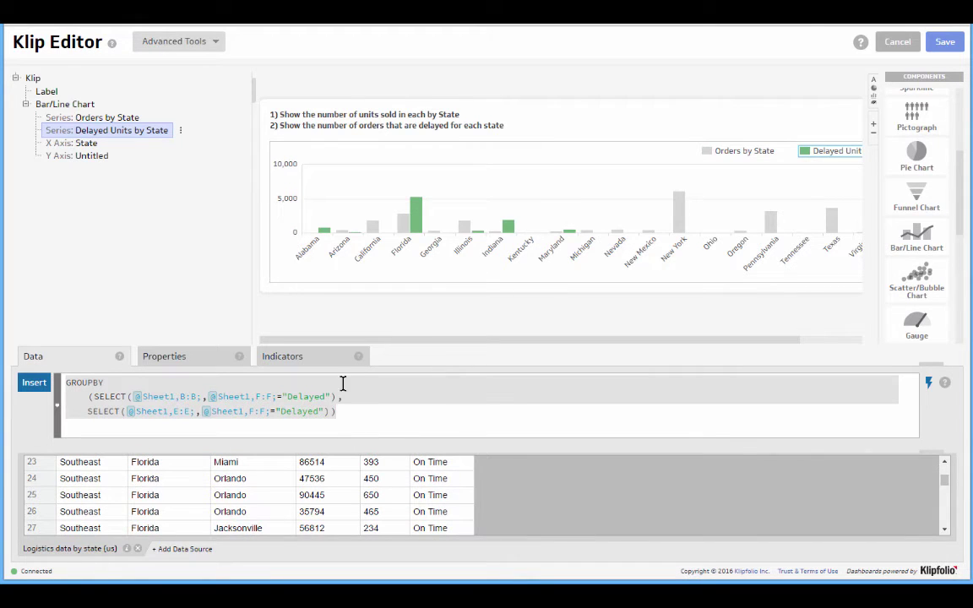
pyautogui.click(88, 386)
pyautogui.press('Return')
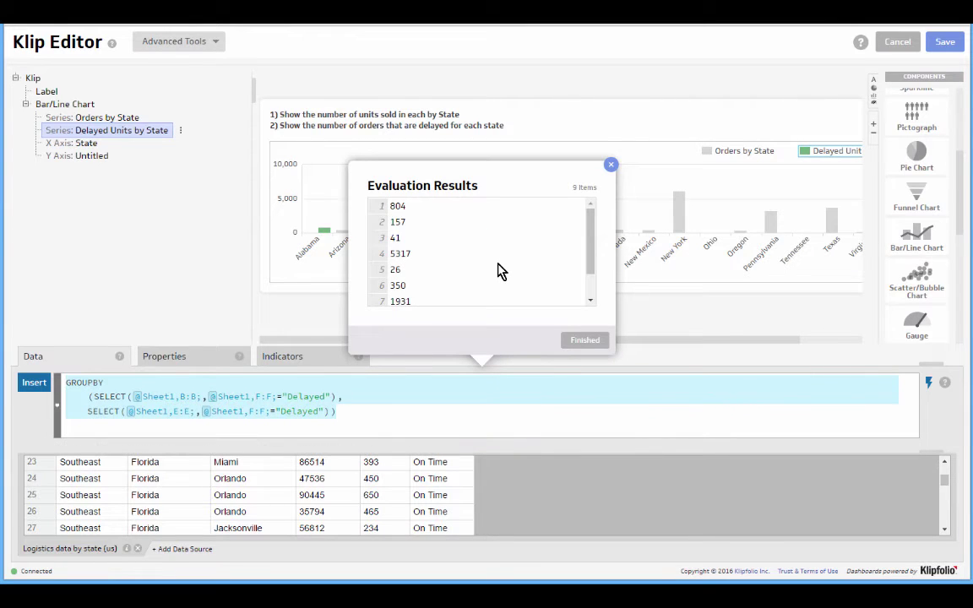
pyautogui.click(585, 340)
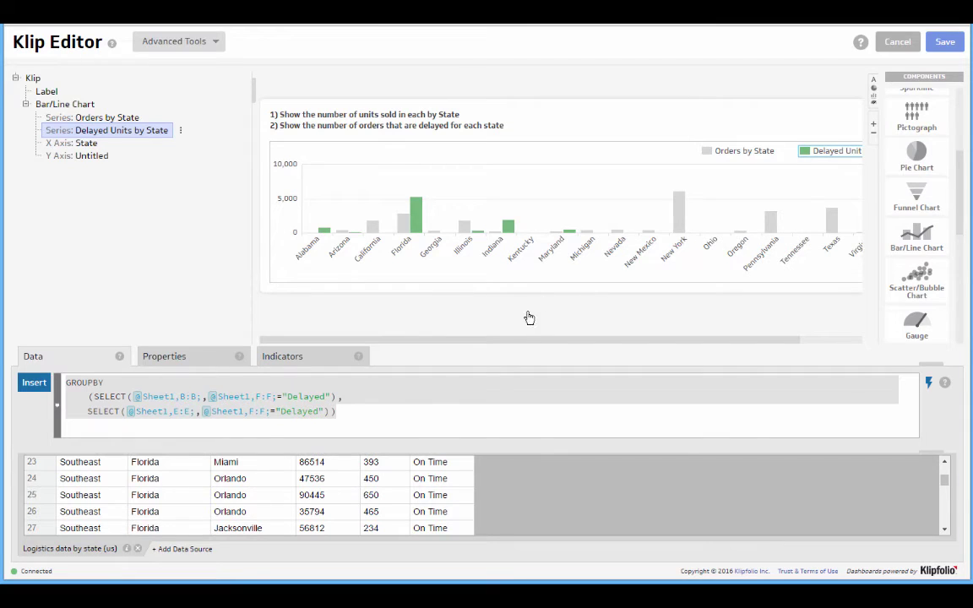
# Step: Type Look before GROUPBY and accept the LOOKUP( autocomplete suggestion
pyautogui.click(377, 391)
pyautogui.click(67, 384)
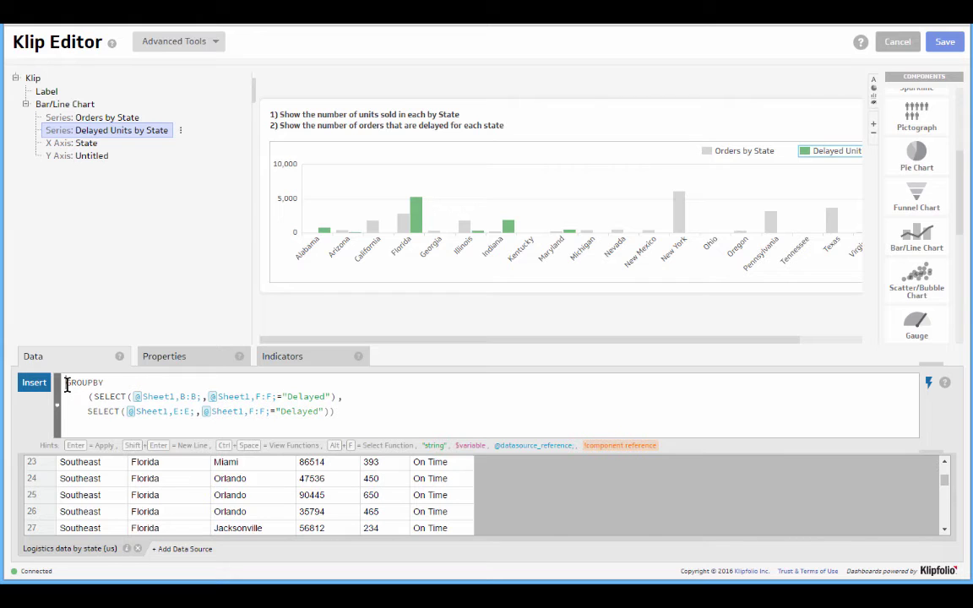
pyautogui.click(68, 384)
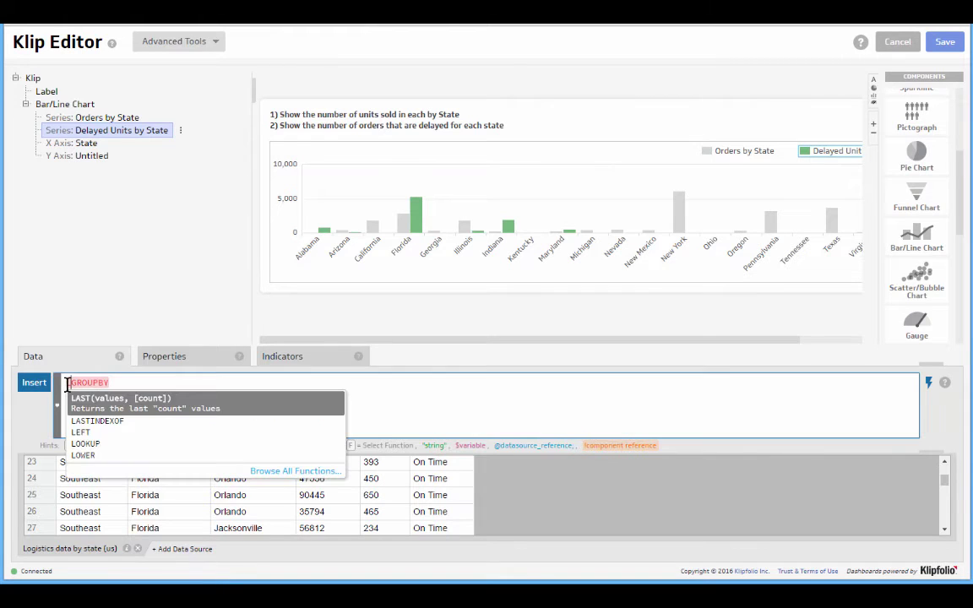
pyautogui.write('Look')
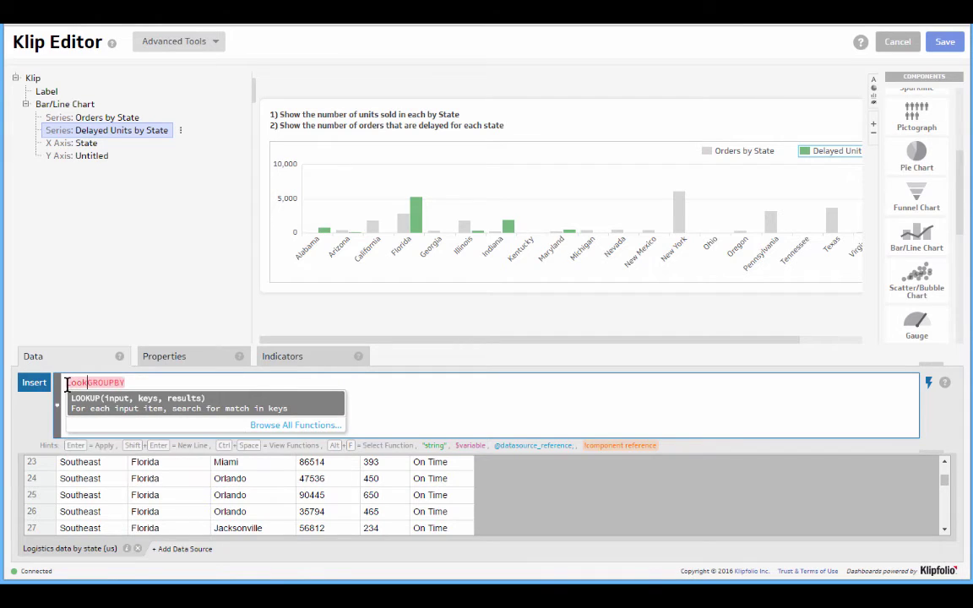
pyautogui.press('Return')
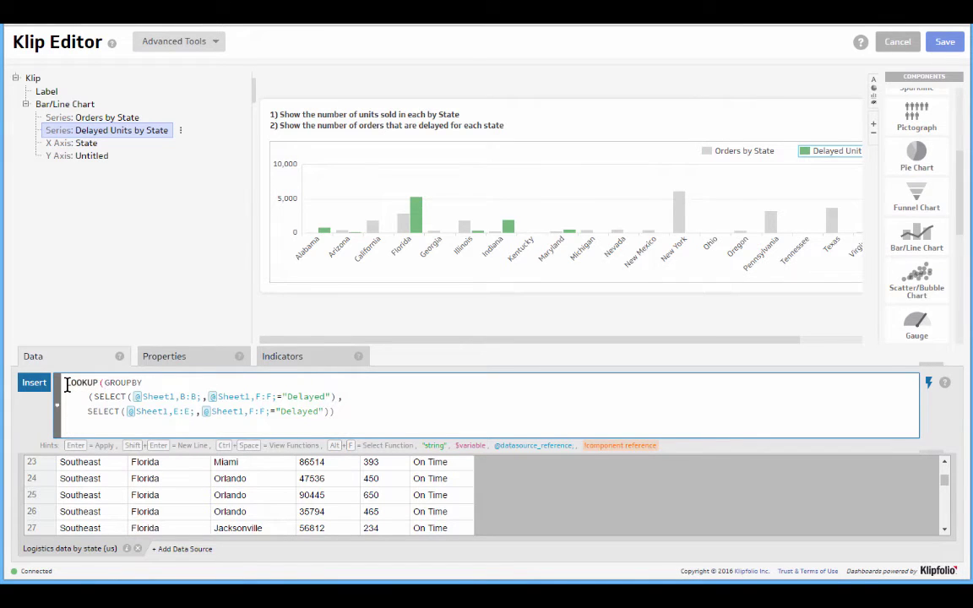
pyautogui.click(66, 387)
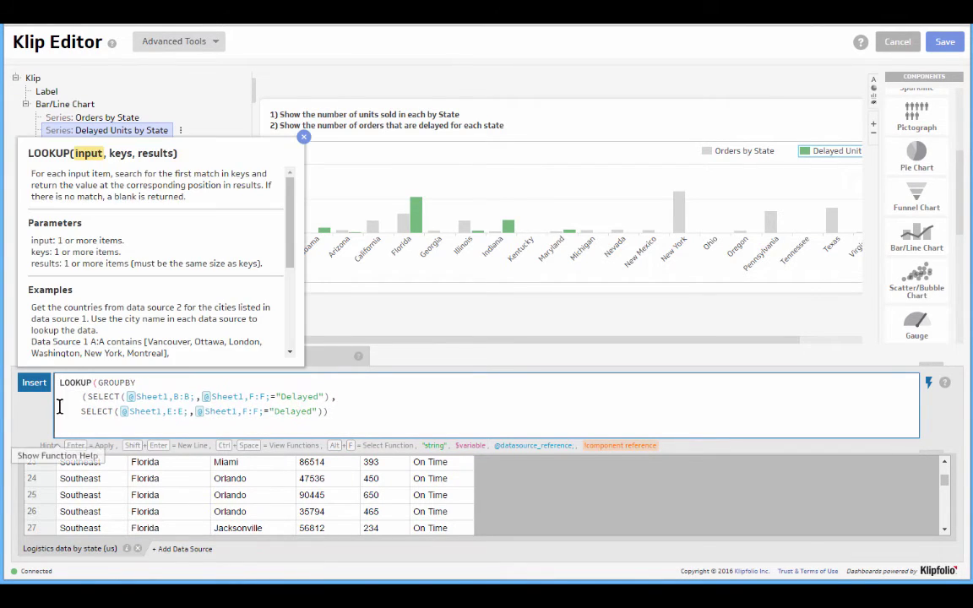
# Step: Move GROUPBY onto its own line below LOOKUP(
pyautogui.click(74, 383)
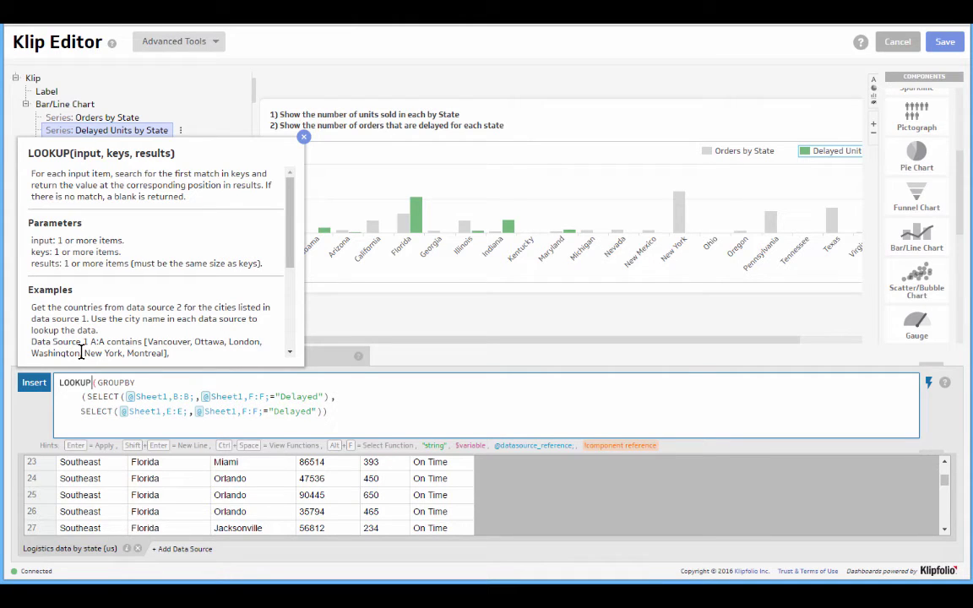
pyautogui.press('Right')
pyautogui.press('Return')
pyautogui.press('Return')
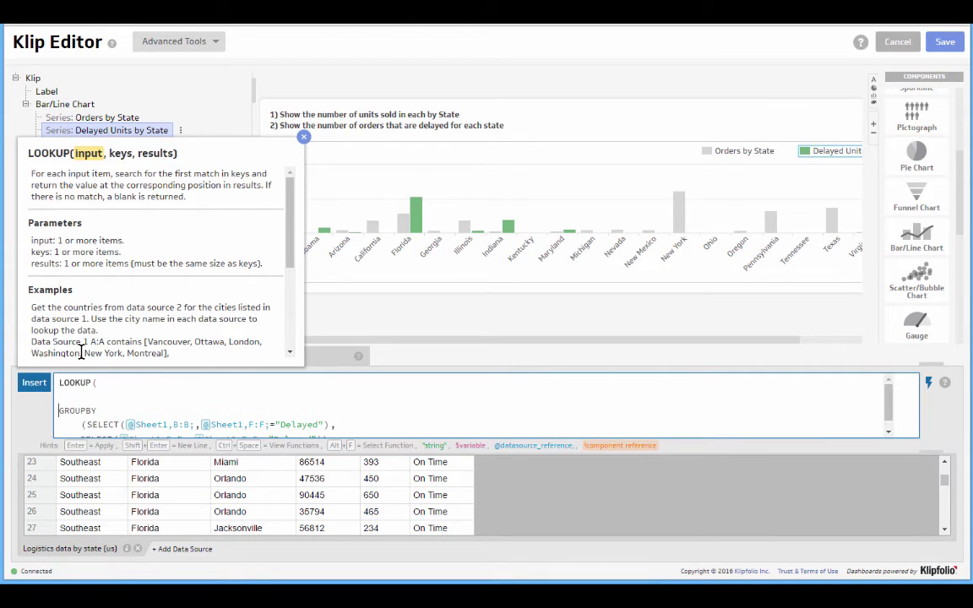
pyautogui.moveTo(404, 439); pyautogui.dragTo(405, 446)
pyautogui.click(415, 423)
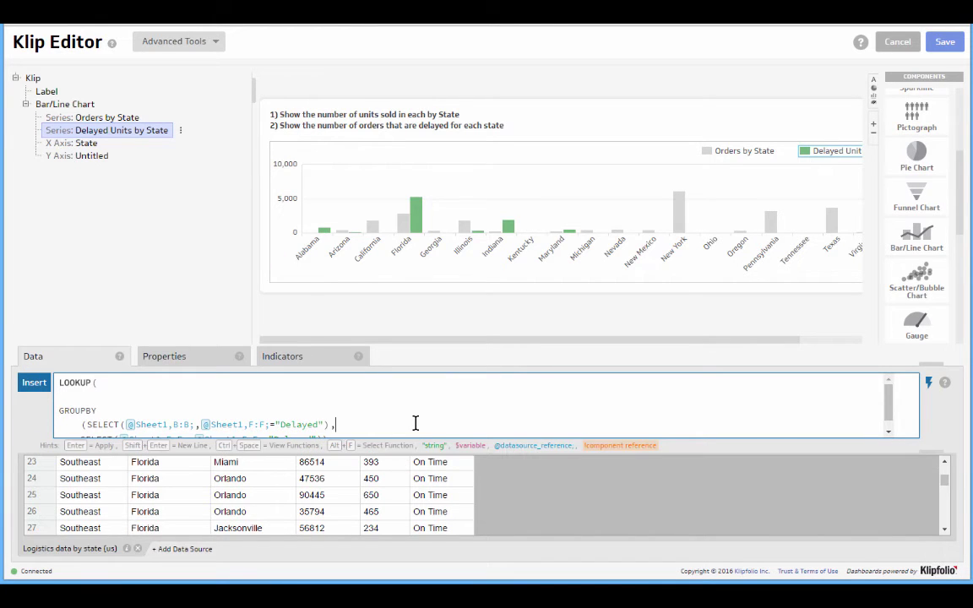
pyautogui.scroll(-1, 416, 423)
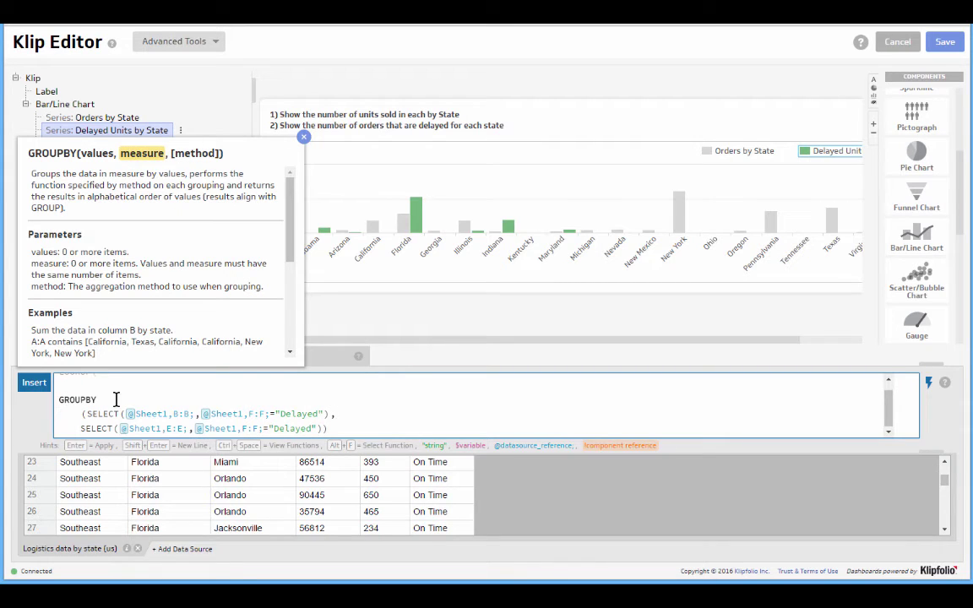
pyautogui.scroll(1, 123, 400)
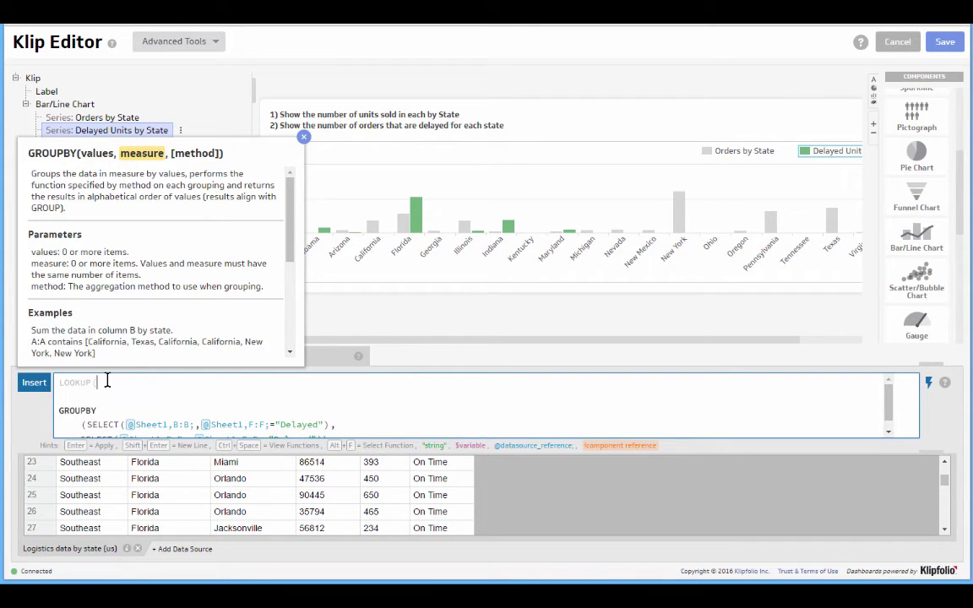
pyautogui.click(108, 382)
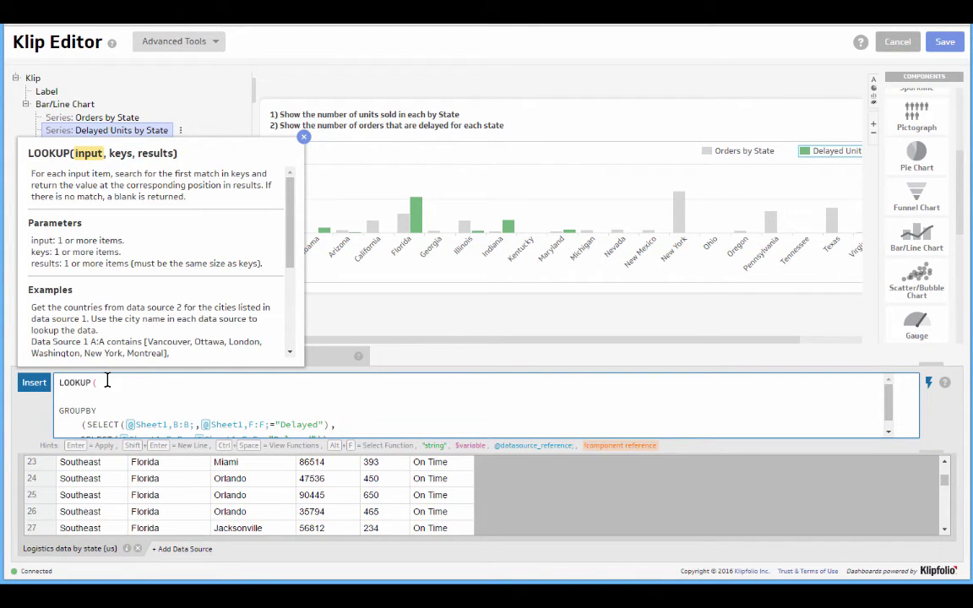
# Step: Insert the X Axis: State reference as LOOKUP's first argument, followed by a comma
pyautogui.write('!')
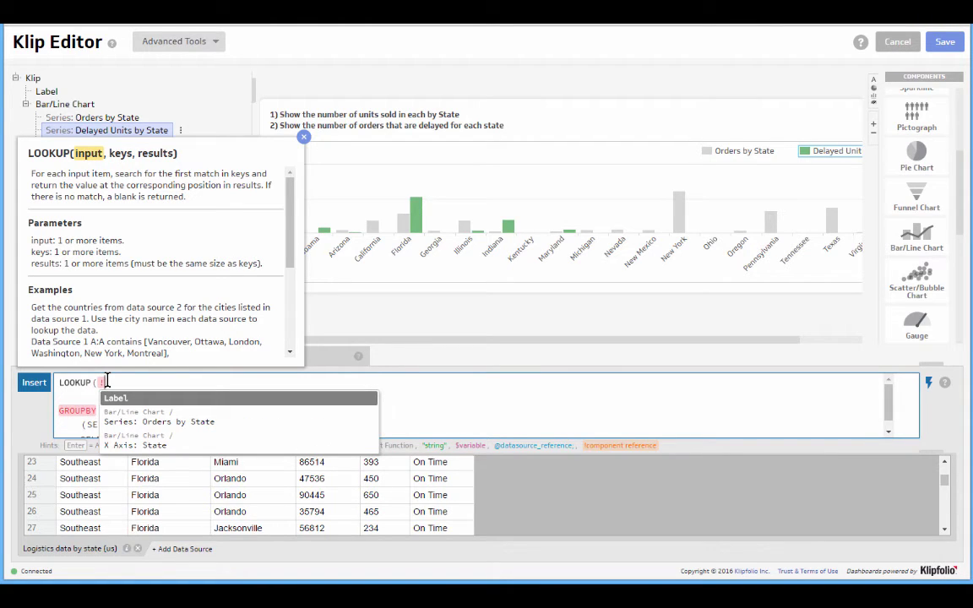
pyautogui.press('Down')
pyautogui.press('Down')
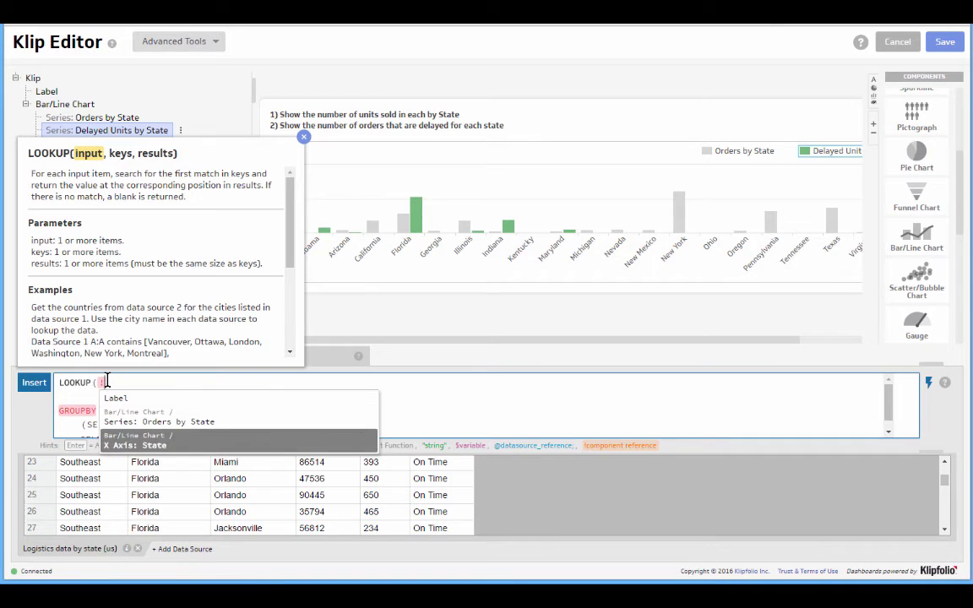
pyautogui.press('Return')
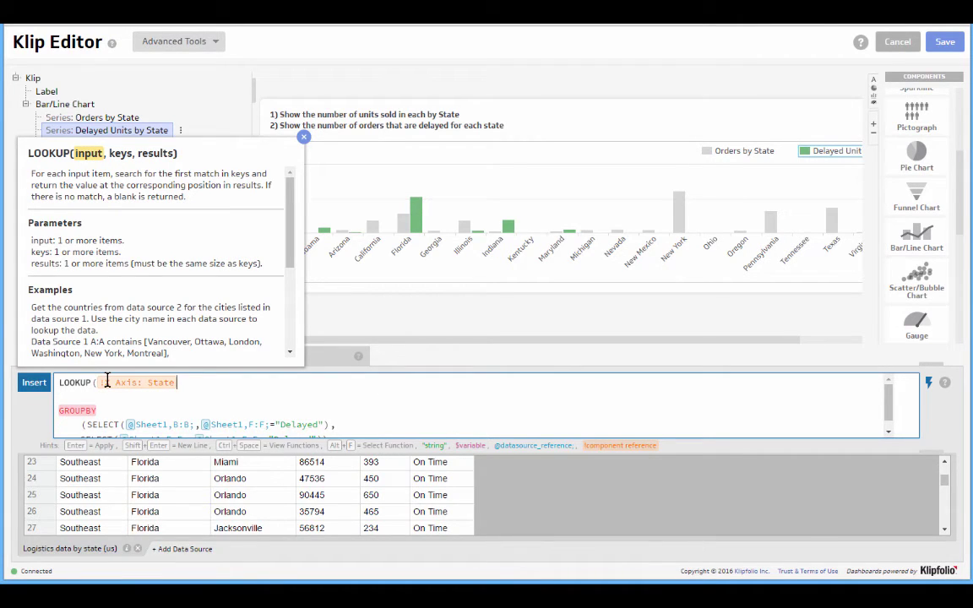
pyautogui.write(',')
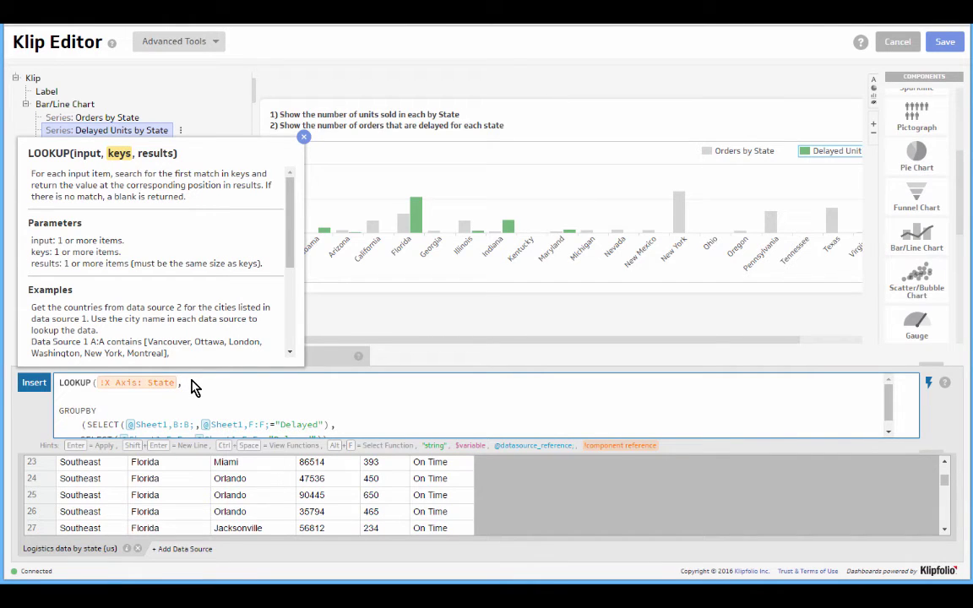
# Step: Start the keys argument with GROUP(SELECT( on a new indented line
pyautogui.hotkey('shift', 'Return')
pyautogui.press('Tab')
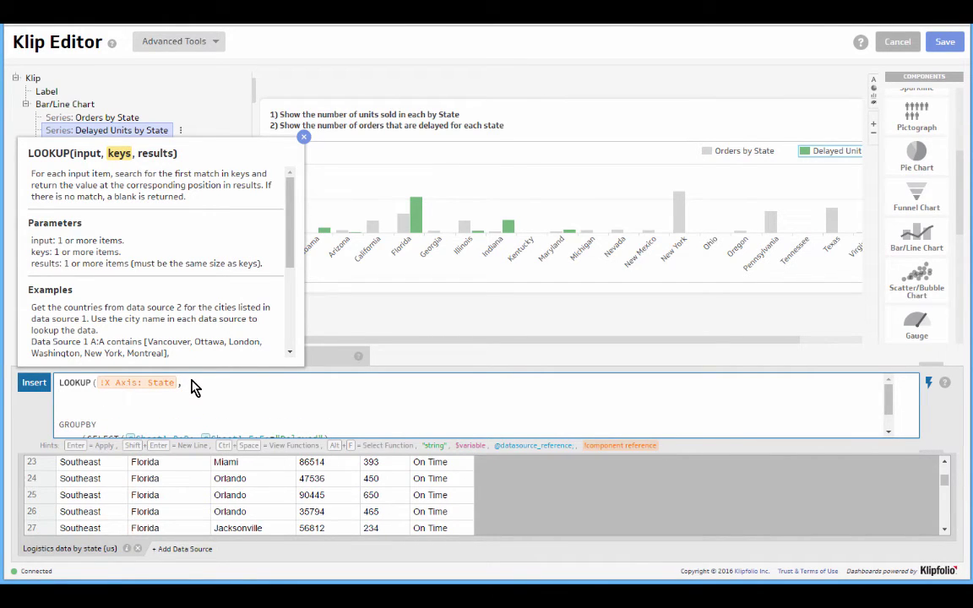
pyautogui.write('group')
pyautogui.press('Return')
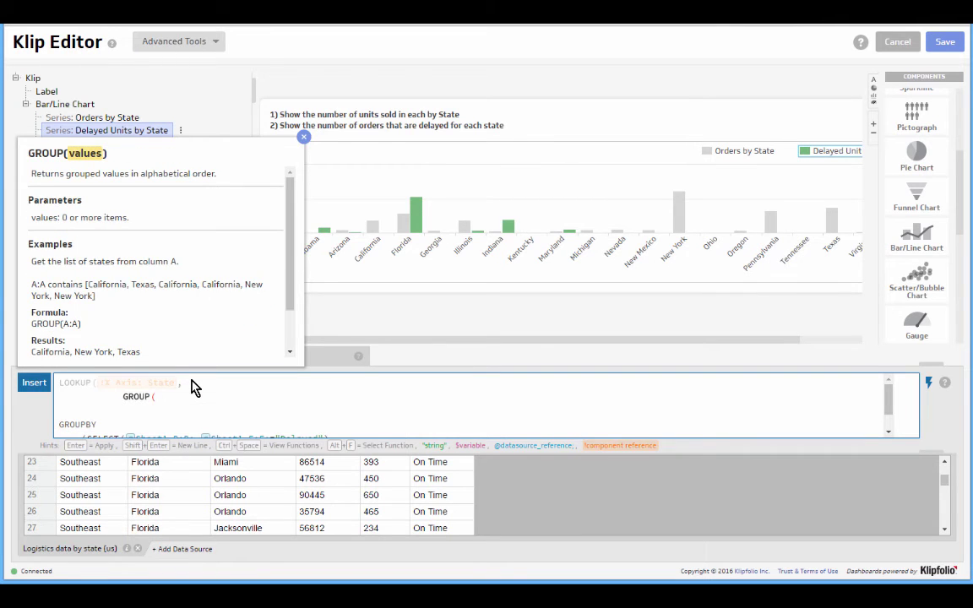
pyautogui.write('select')
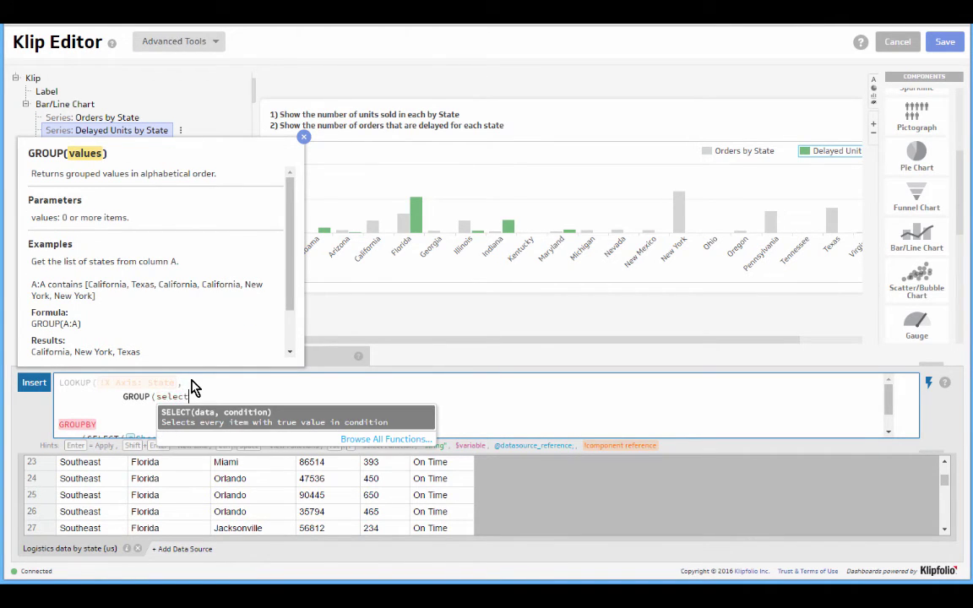
pyautogui.press('Return')
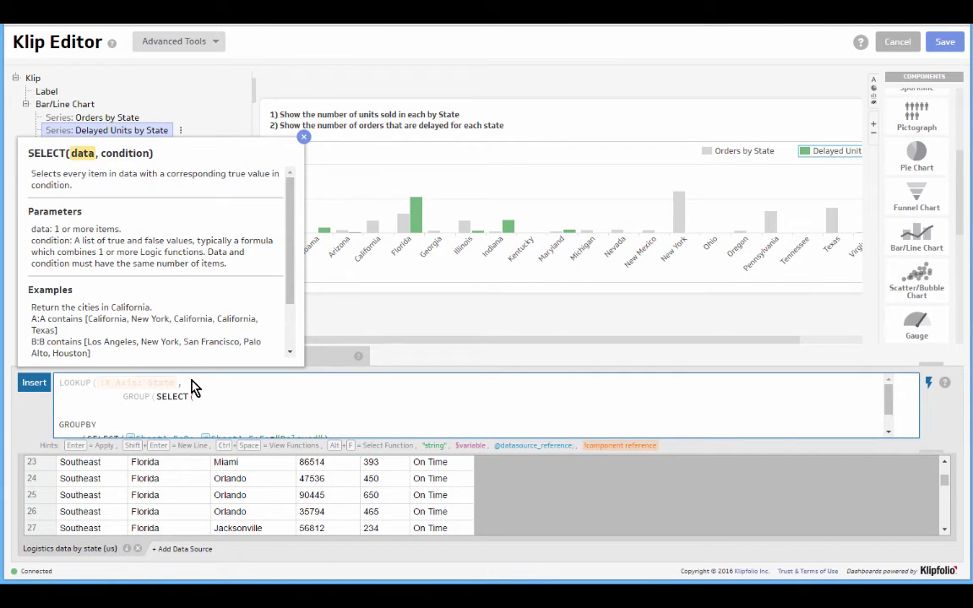
pyautogui.write('(')
# Step: Fill SELECT with column B and the condition column F ="Delayed", closing the keys argument
pyautogui.scroll(5, 178, 521)
pyautogui.scroll(2, 178, 522)
pyautogui.click(178, 463)
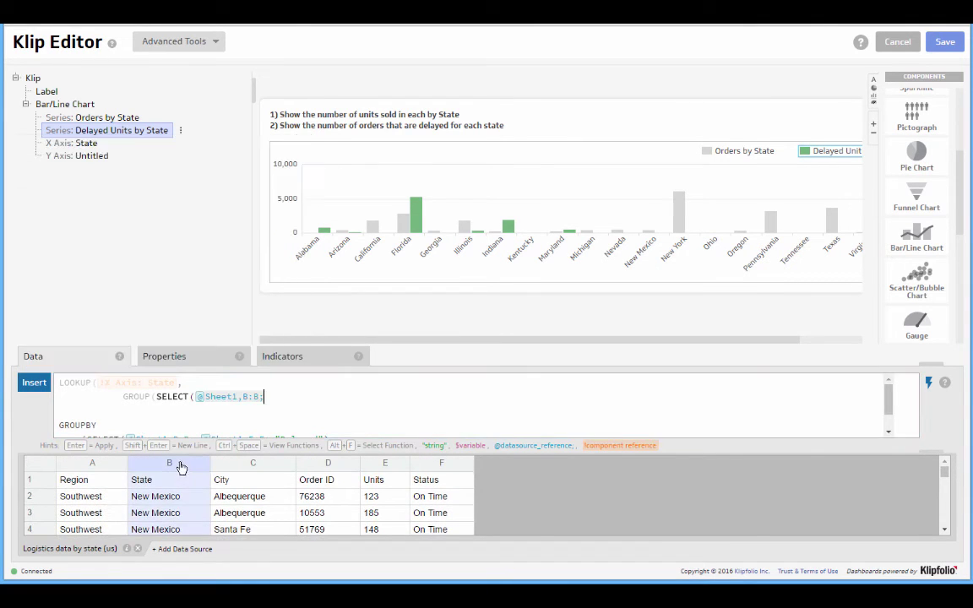
pyautogui.write(',')
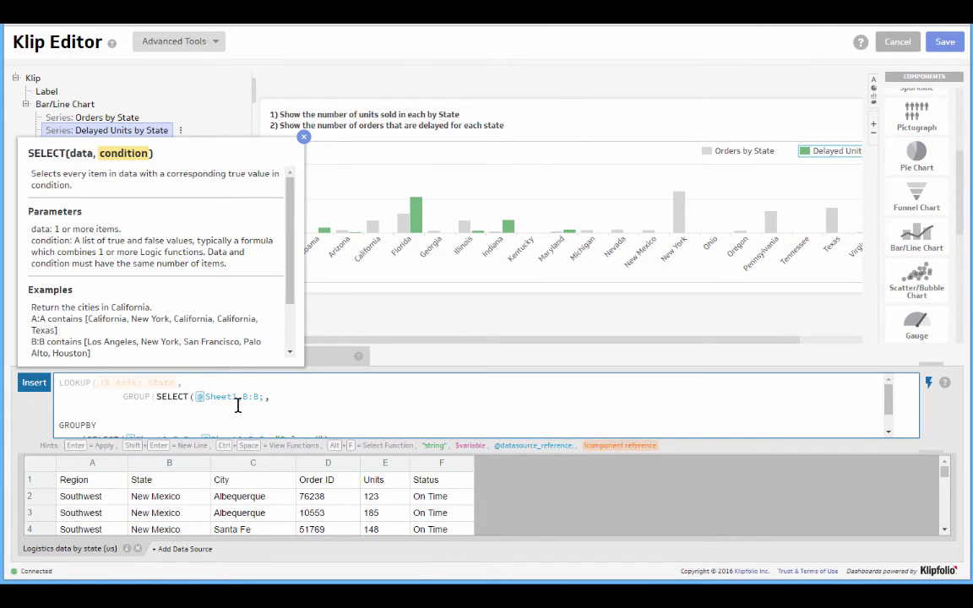
pyautogui.click(441, 462)
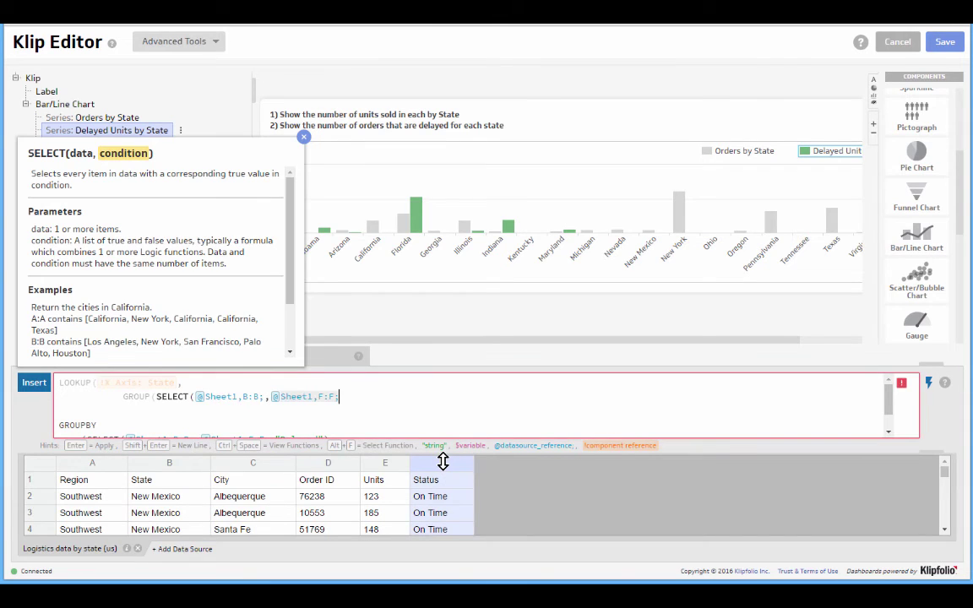
pyautogui.write('="Delayed"')
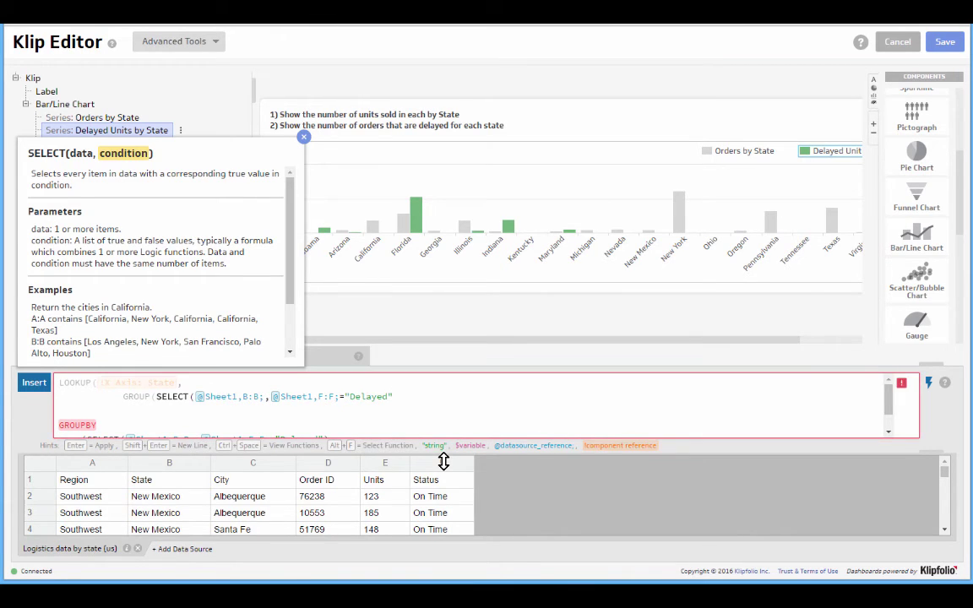
pyautogui.write('),')
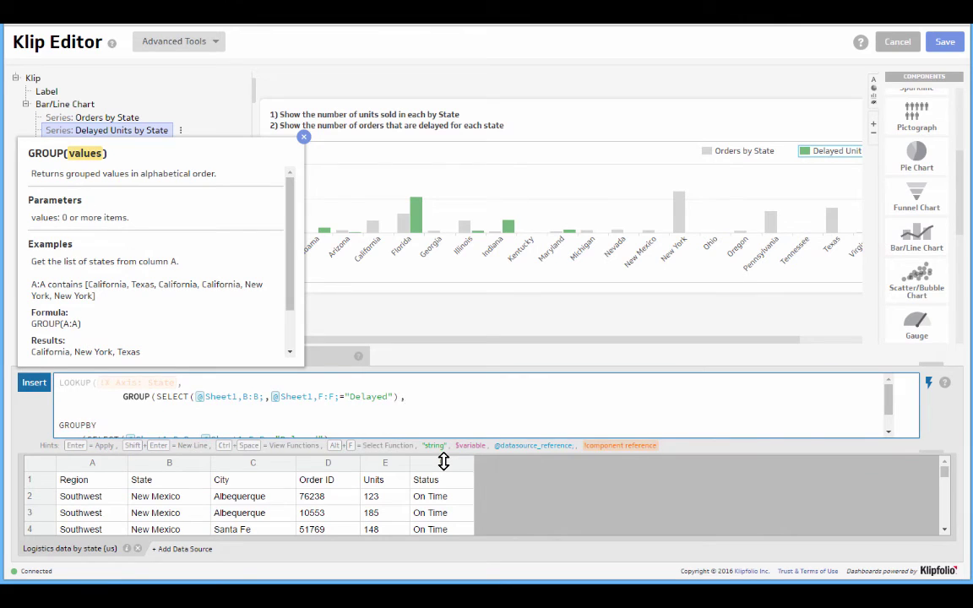
pyautogui.write('),')
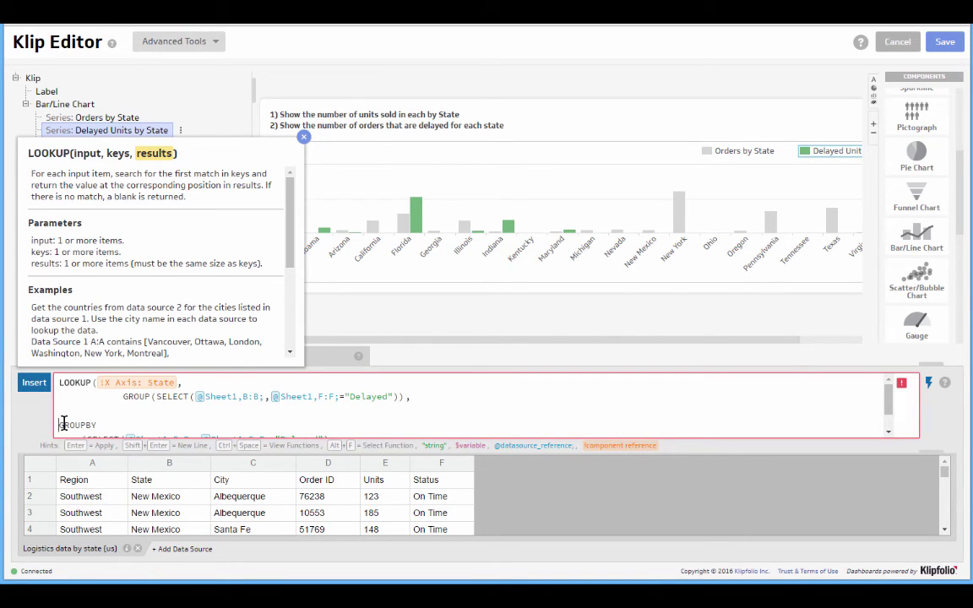
# Step: Indent GROUPBY and its SELECT lines, and delete the extra closing parenthesis
pyautogui.press('BackSpace')
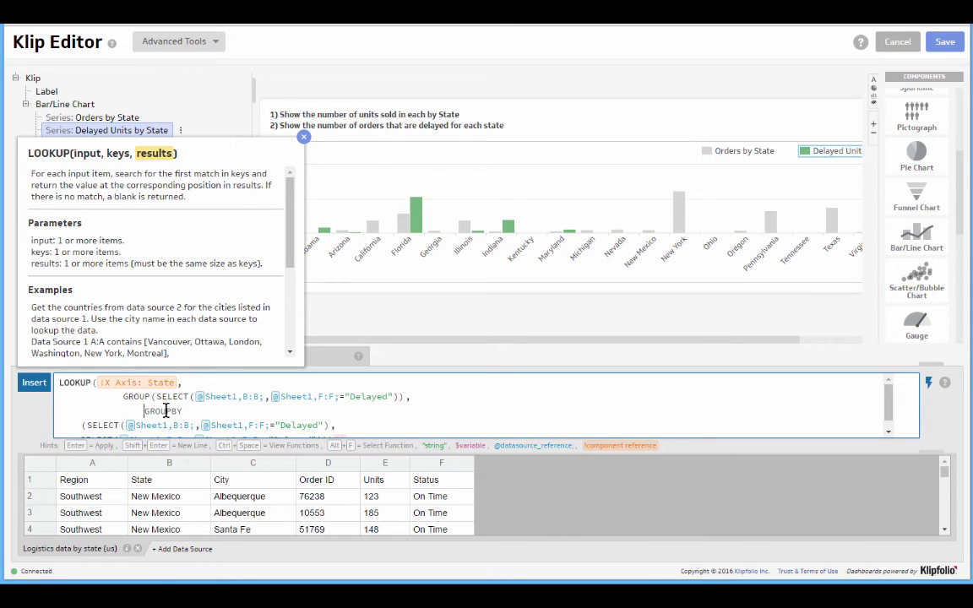
pyautogui.click(81, 425)
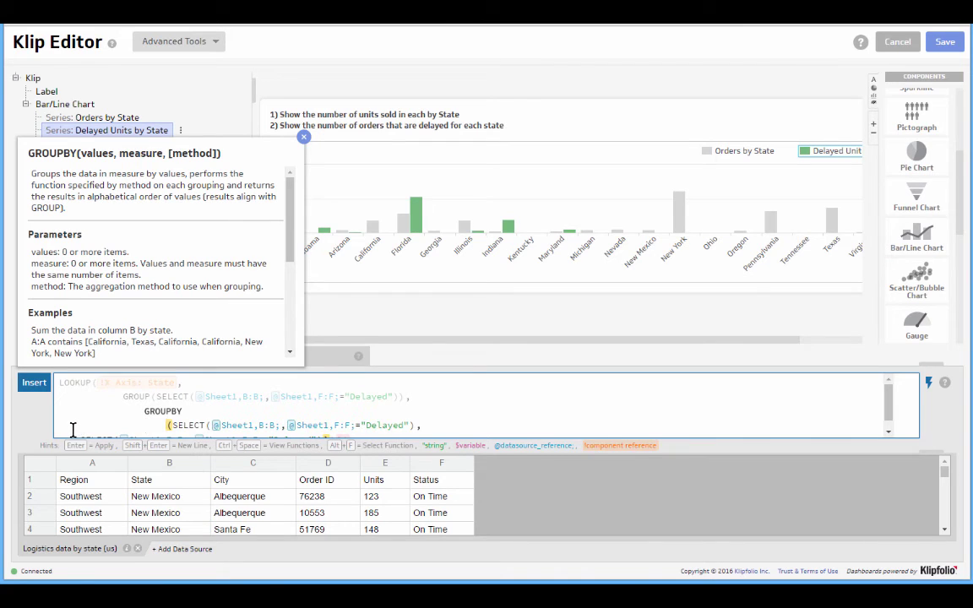
pyautogui.click(75, 433)
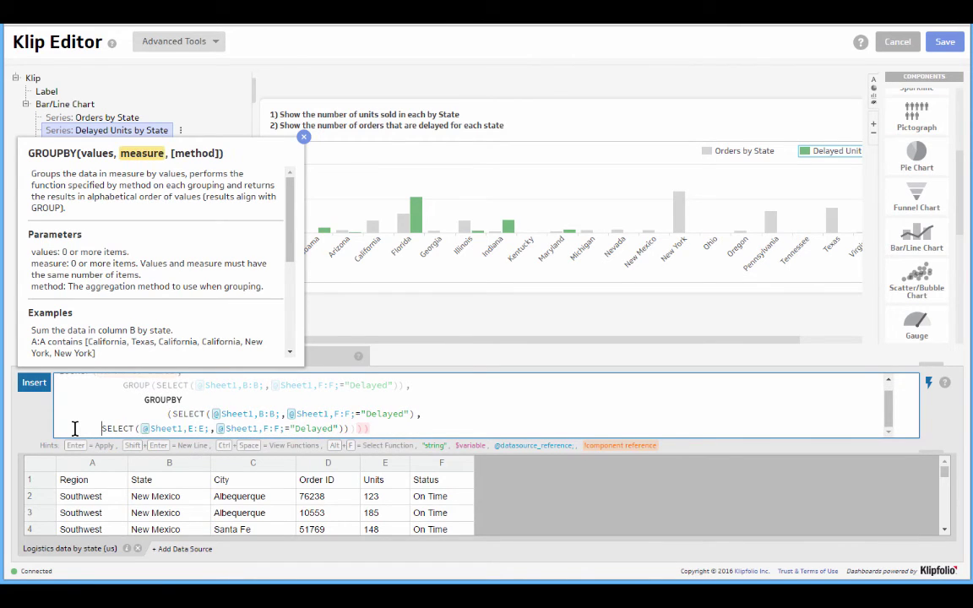
pyautogui.click(456, 431)
pyautogui.press('BackSpace')
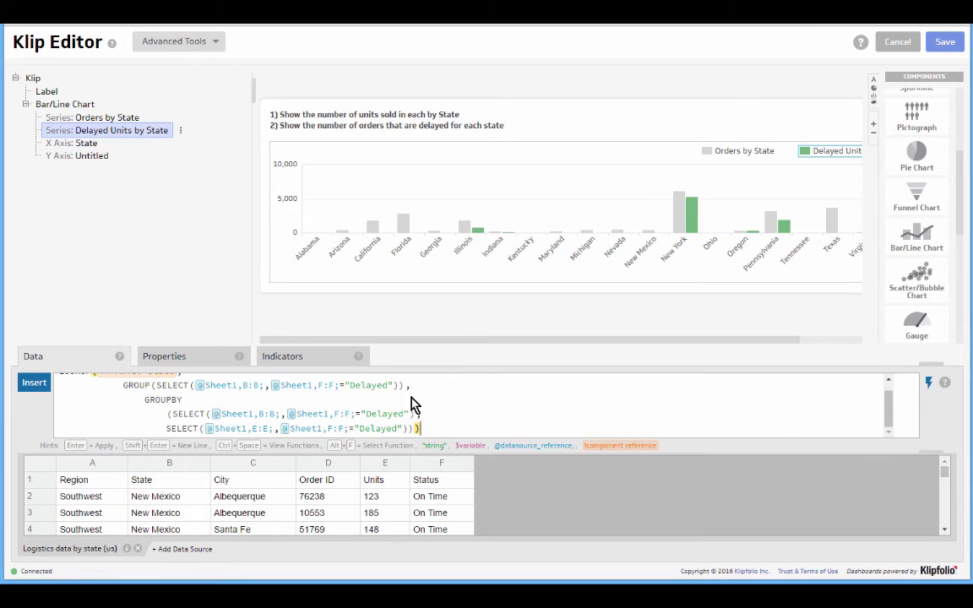
pyautogui.scroll(1, 391, 408)
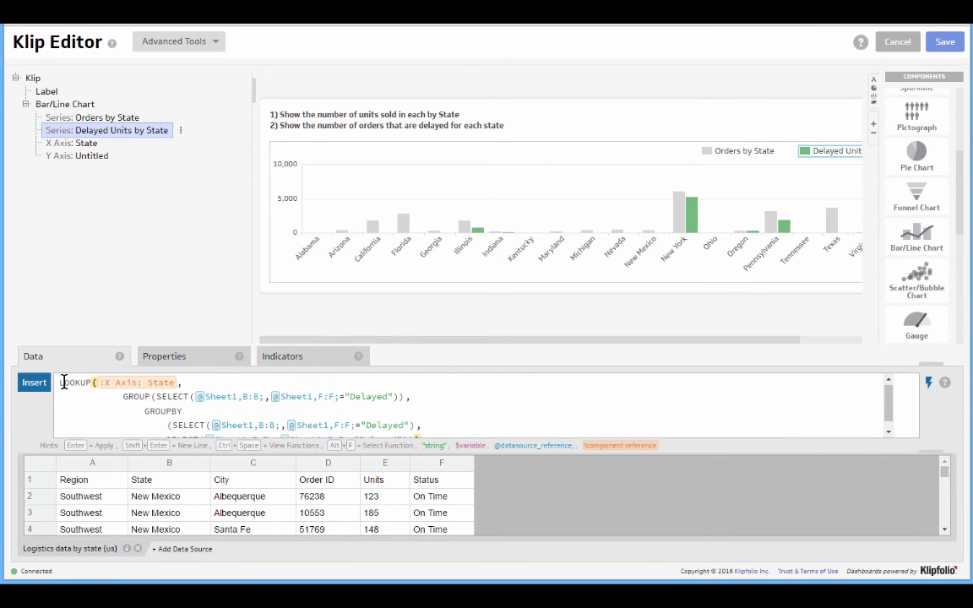
pyautogui.click(64, 383)
pyautogui.hotkey('ctrl', 'a')
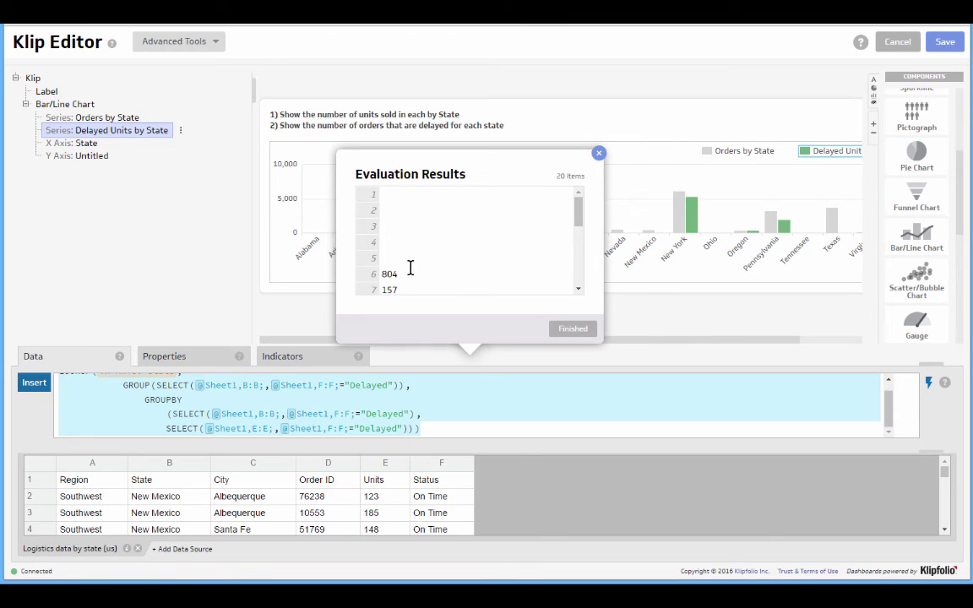
pyautogui.scroll(-1, 406, 258)
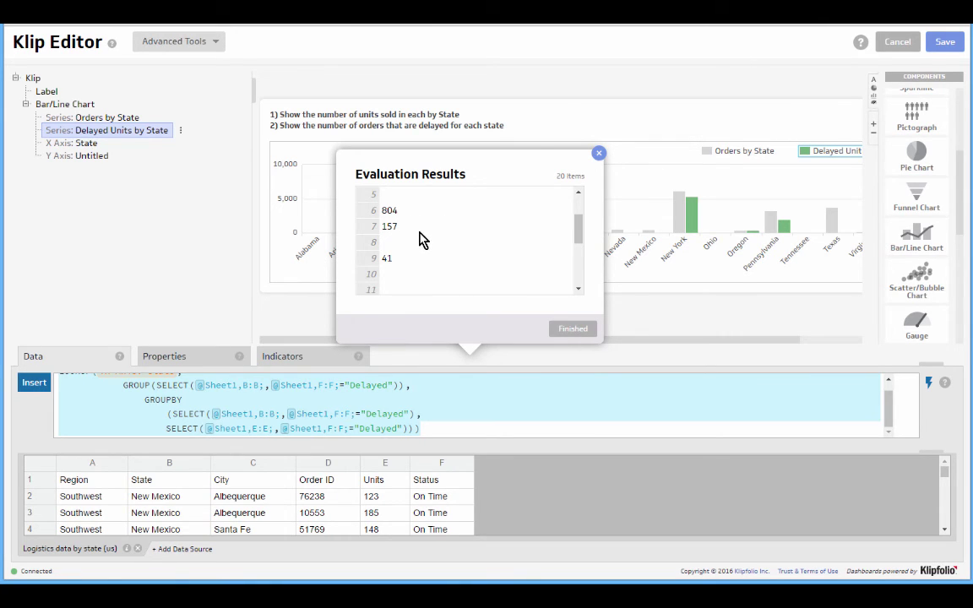
pyautogui.scroll(-4, 423, 241)
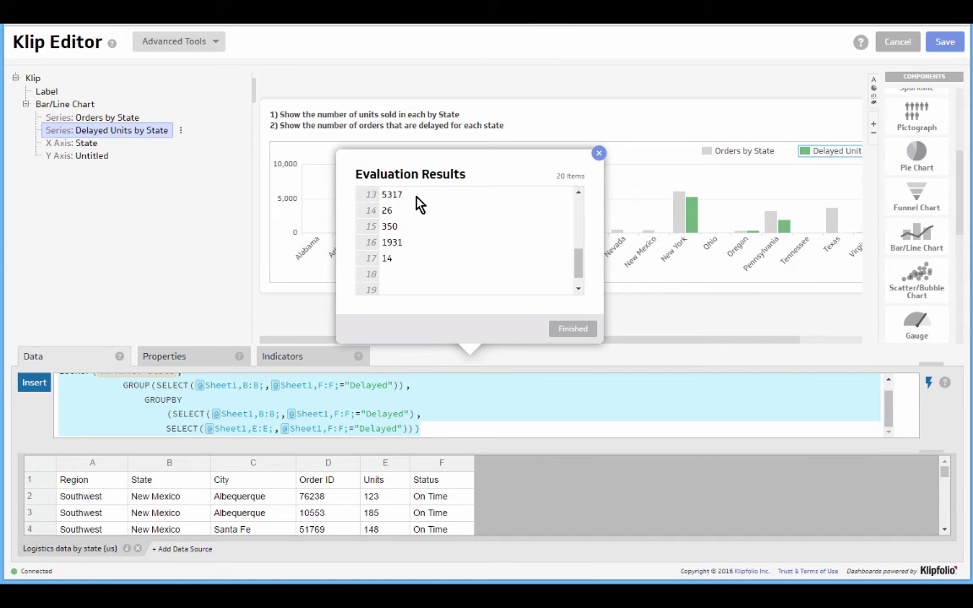
pyautogui.click(570, 329)
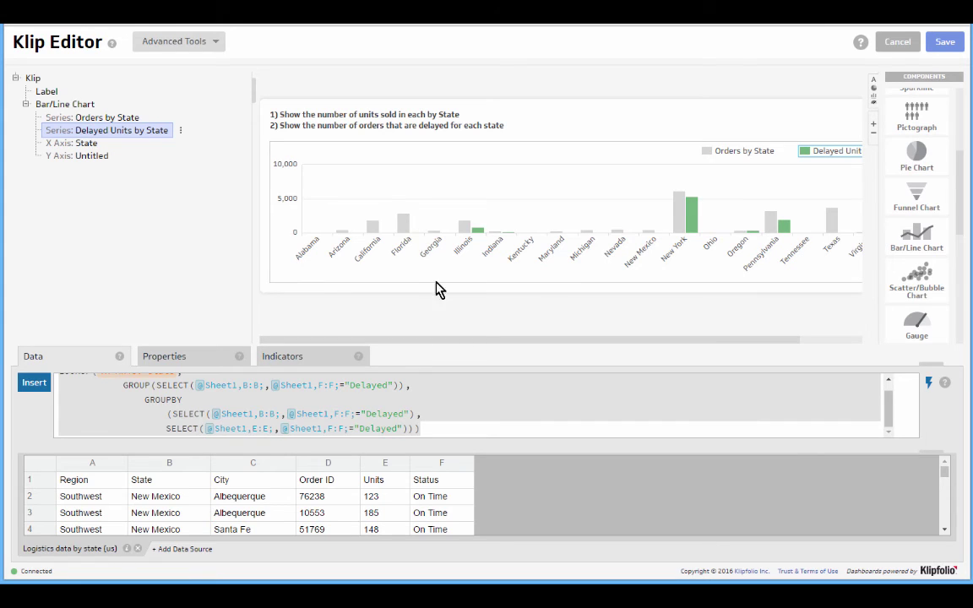
pyautogui.moveTo(696, 234)
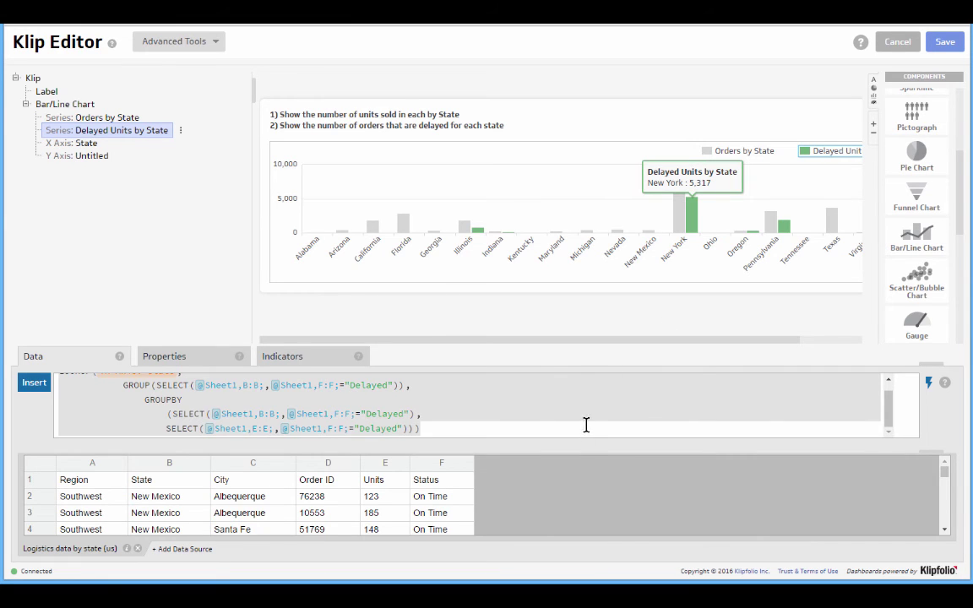
# Step: Enlarge the formula editor and evaluate the GROUP keys, listing nine states from Illinois onward
pyautogui.scroll(1, 571, 422)
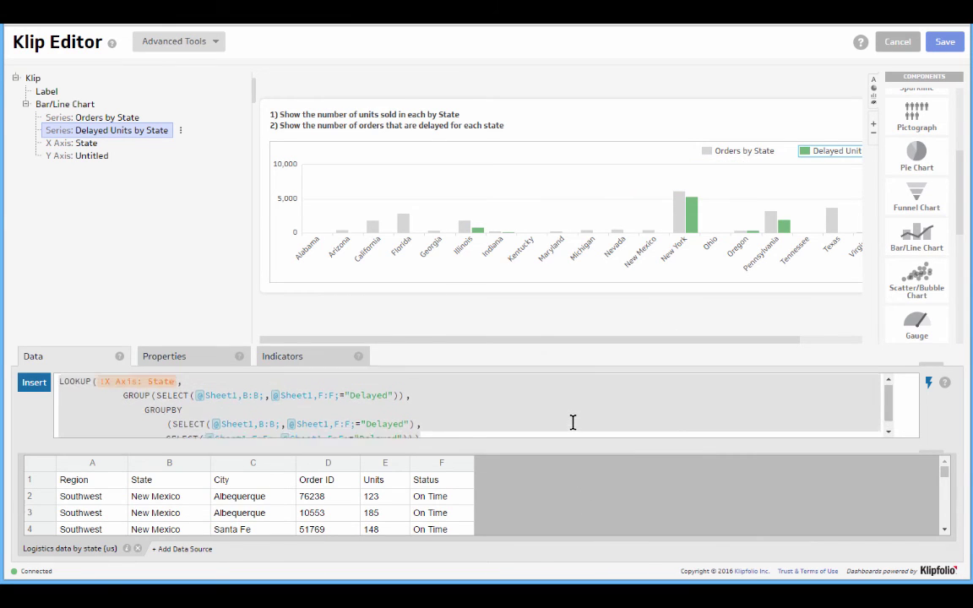
pyautogui.moveTo(571, 364); pyautogui.dragTo(572, 276)
pyautogui.moveTo(565, 374); pyautogui.dragTo(564, 441)
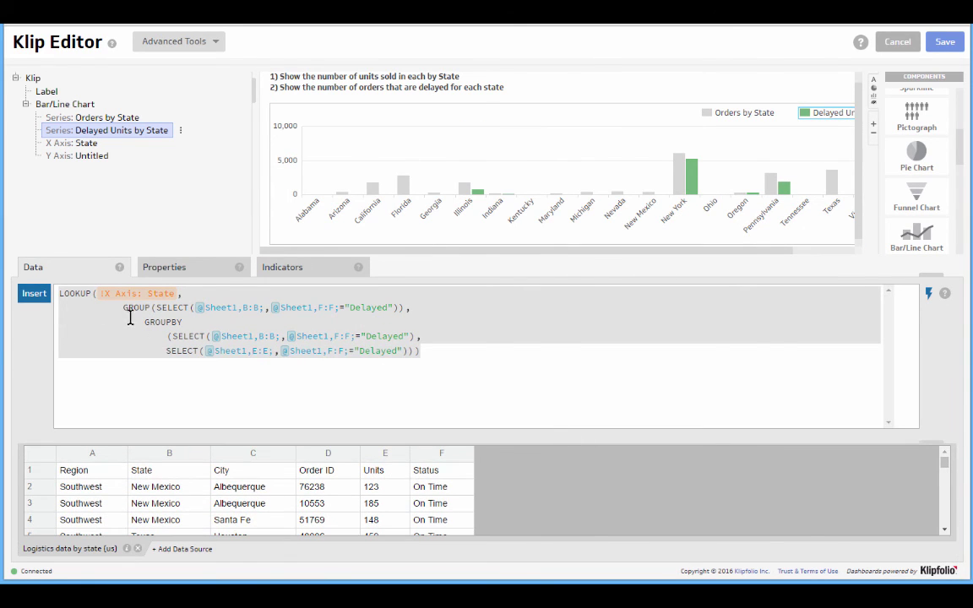
pyautogui.click(77, 294)
pyautogui.click(70, 293)
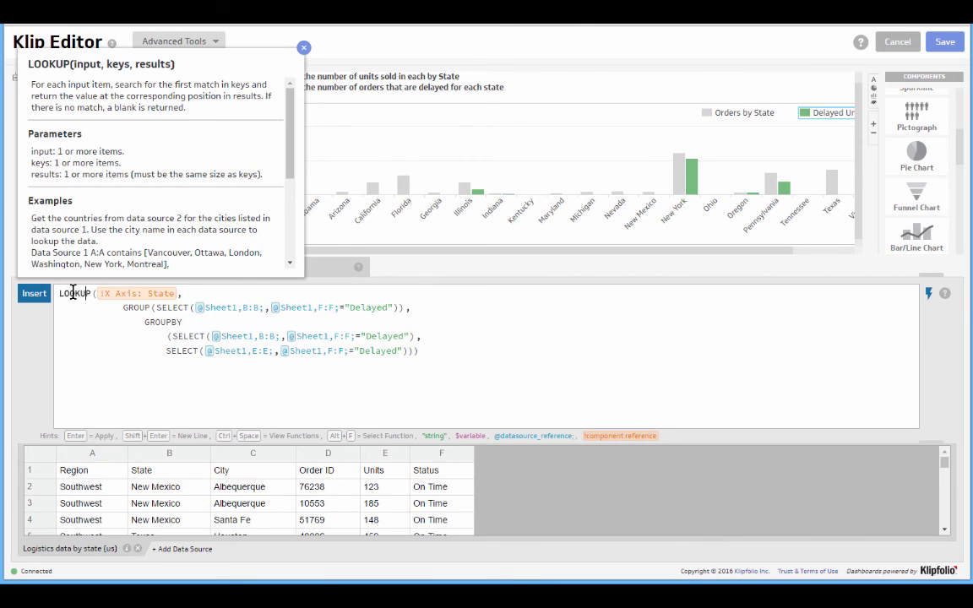
pyautogui.press('Right')
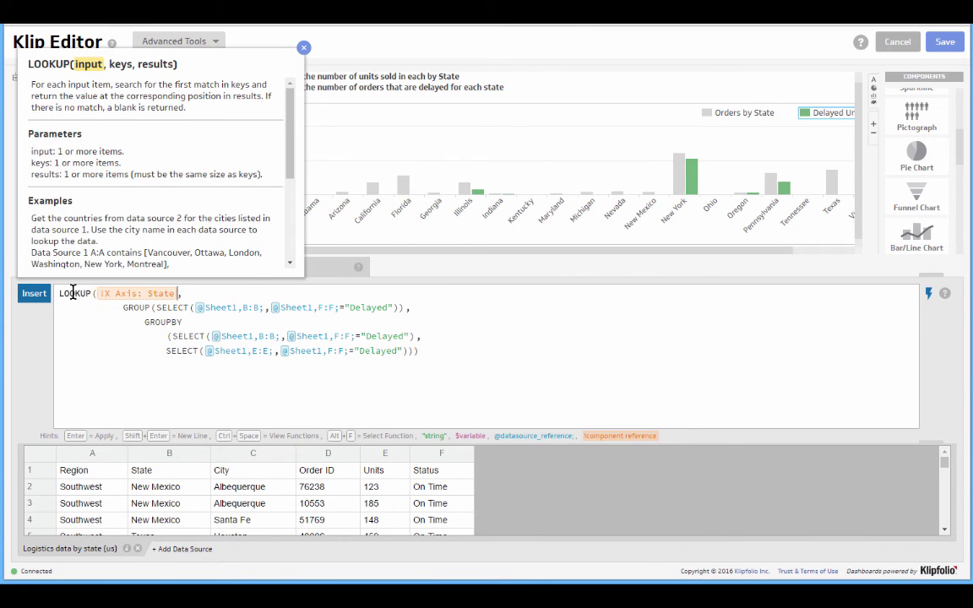
pyautogui.press('Right')
pyautogui.press('Right')
pyautogui.press('Right')
pyautogui.press('Right')
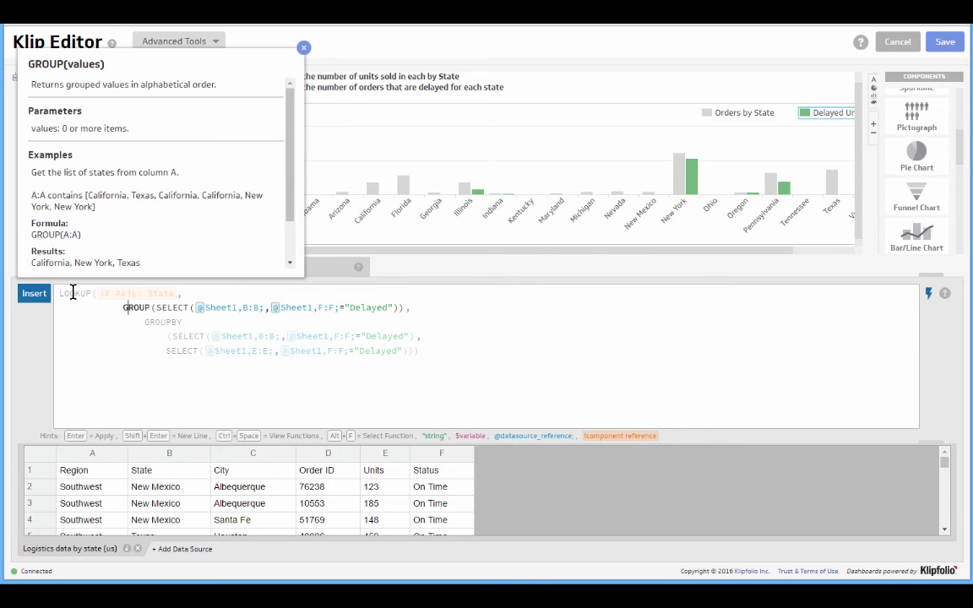
pyautogui.press('Right')
pyautogui.press('Right')
pyautogui.press('Right')
pyautogui.press('Right')
pyautogui.press('Right')
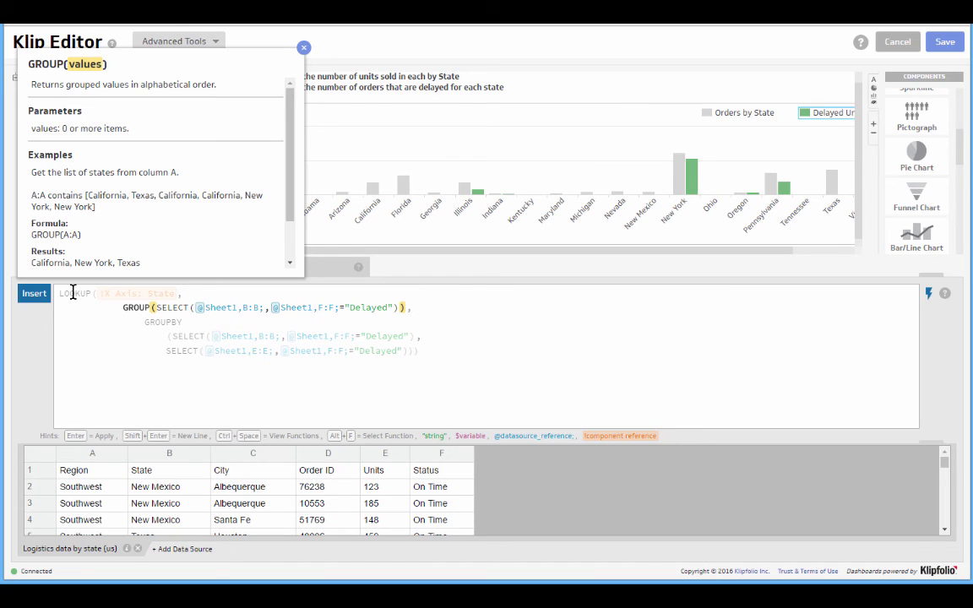
pyautogui.press('Left')
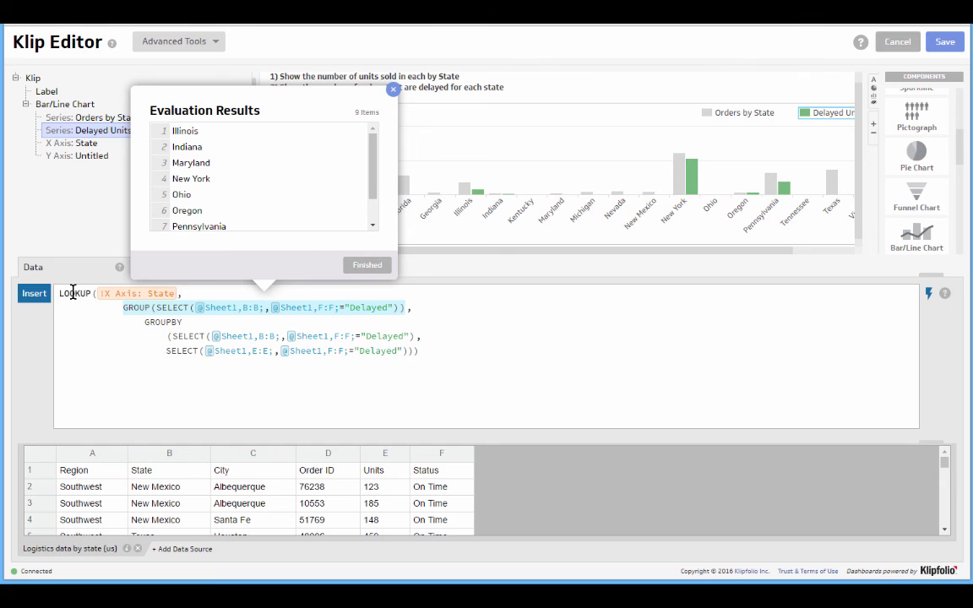
# Step: Evaluate the GROUPBY totals (804, 157, 41…), close the results, and return to LOOKUP
pyautogui.press('Down')
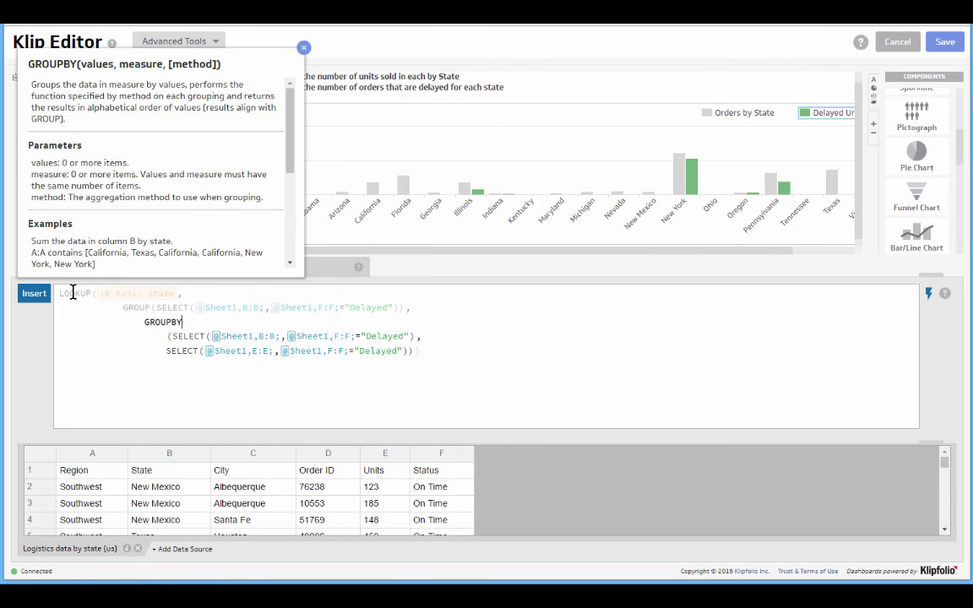
pyautogui.press('Left')
pyautogui.press('Left')
pyautogui.press('Left')
pyautogui.press('Left')
pyautogui.press('Left')
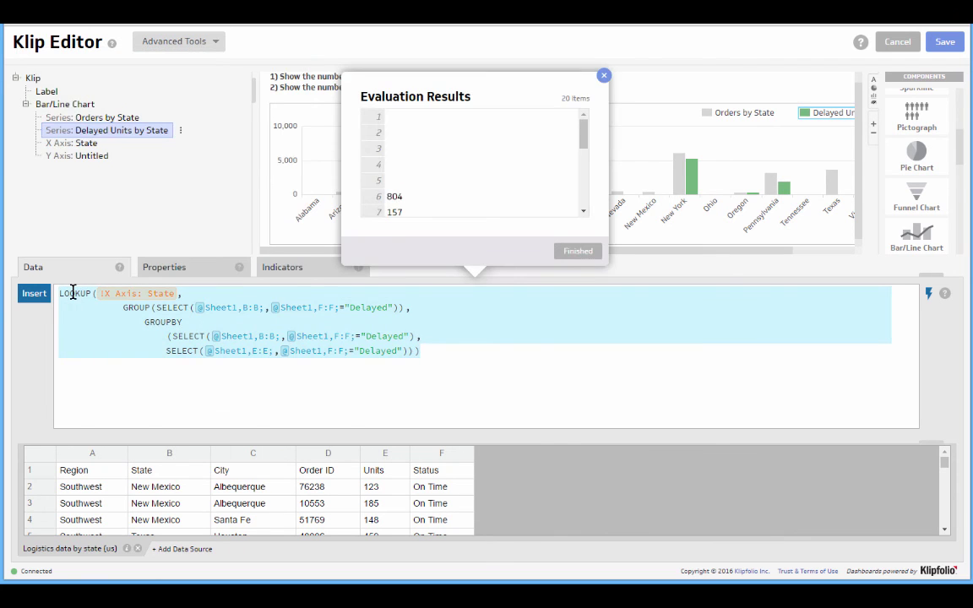
pyautogui.click(164, 322)
pyautogui.click(164, 322)
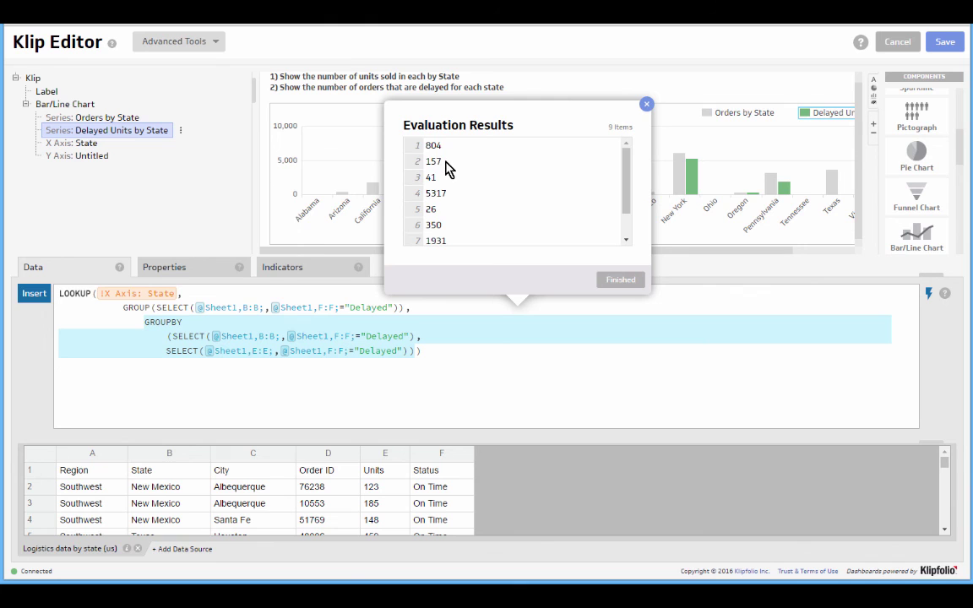
pyautogui.click(621, 279)
pyautogui.click(88, 292)
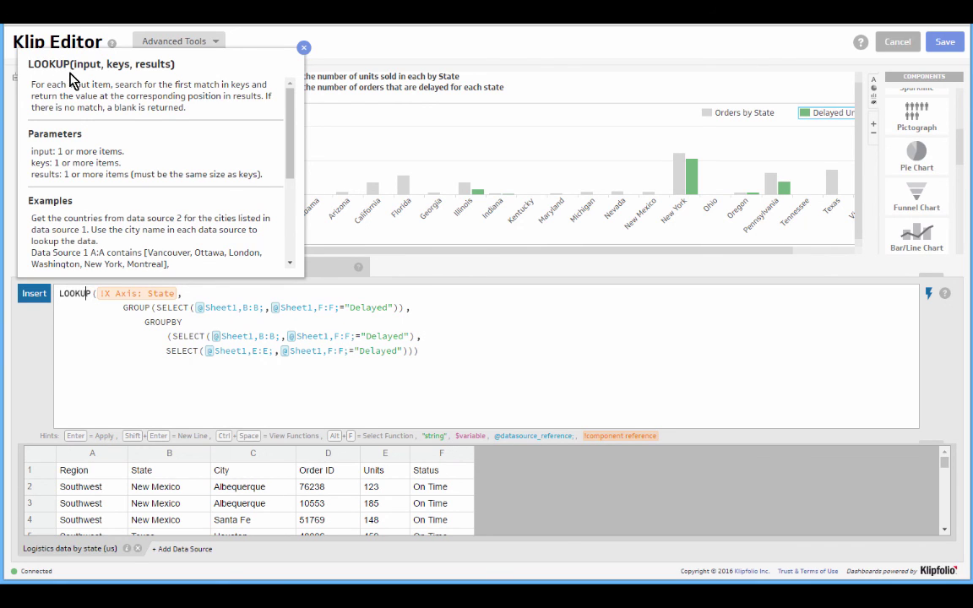
# Step: Reopen the LOOKUP help panel showing its input, keys and results parameter descriptions
pyautogui.click(302, 46)
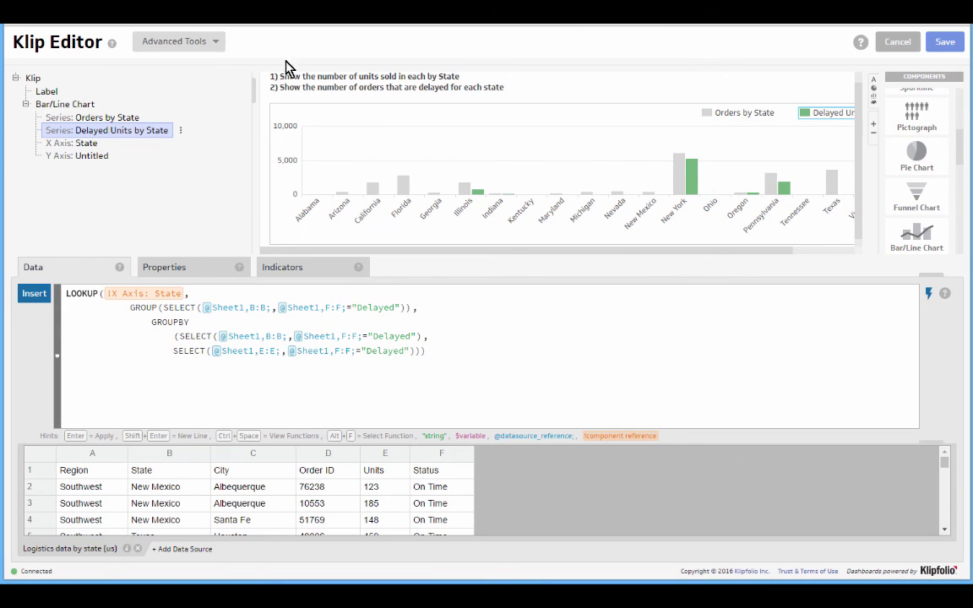
pyautogui.click(58, 385)
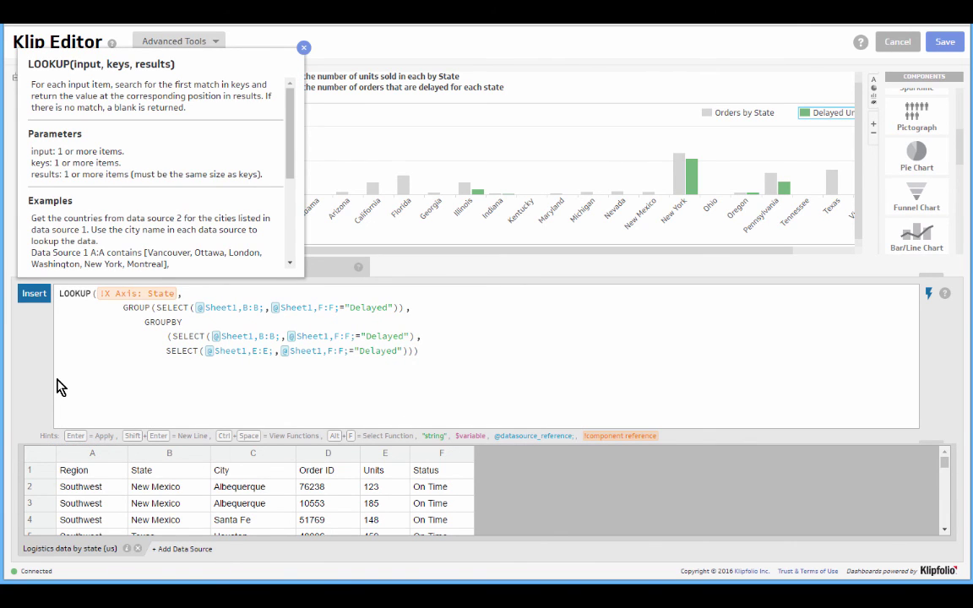